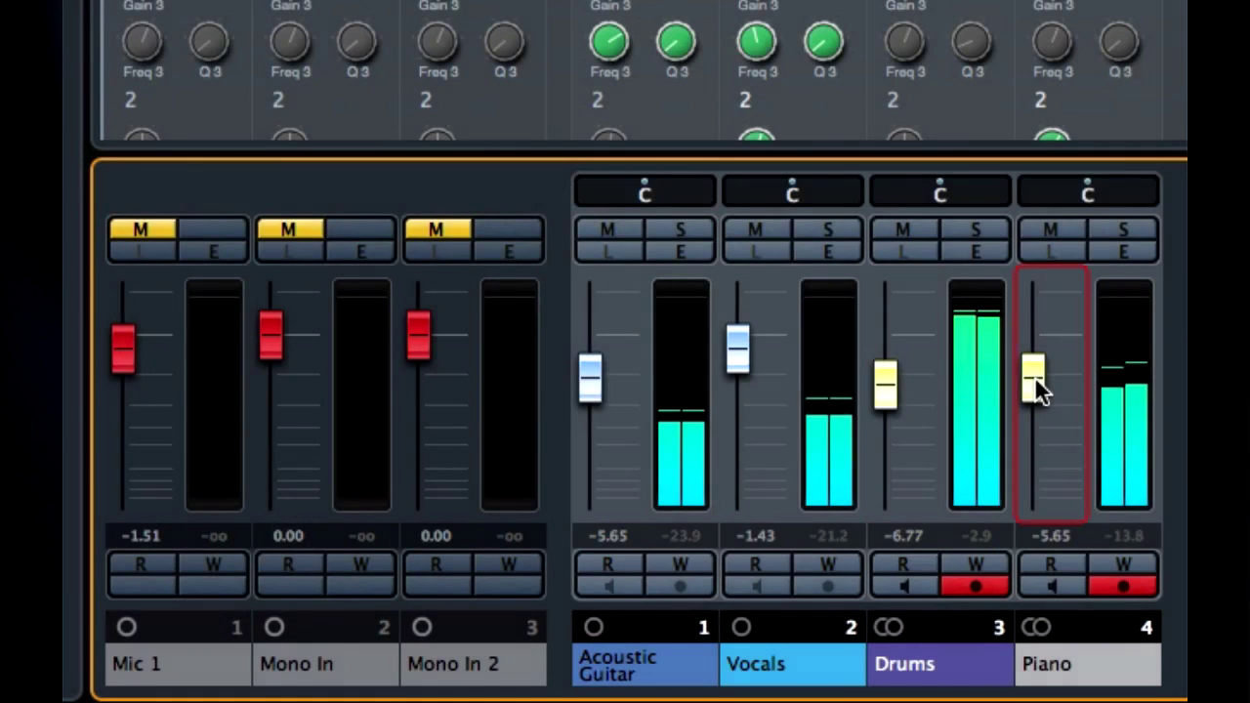
# Nudge the Piano up slightly and raise the Acoustic Guitar fader to -2.04 dB.
pyautogui.moveTo(595, 575); pyautogui.dragTo(593, 572)
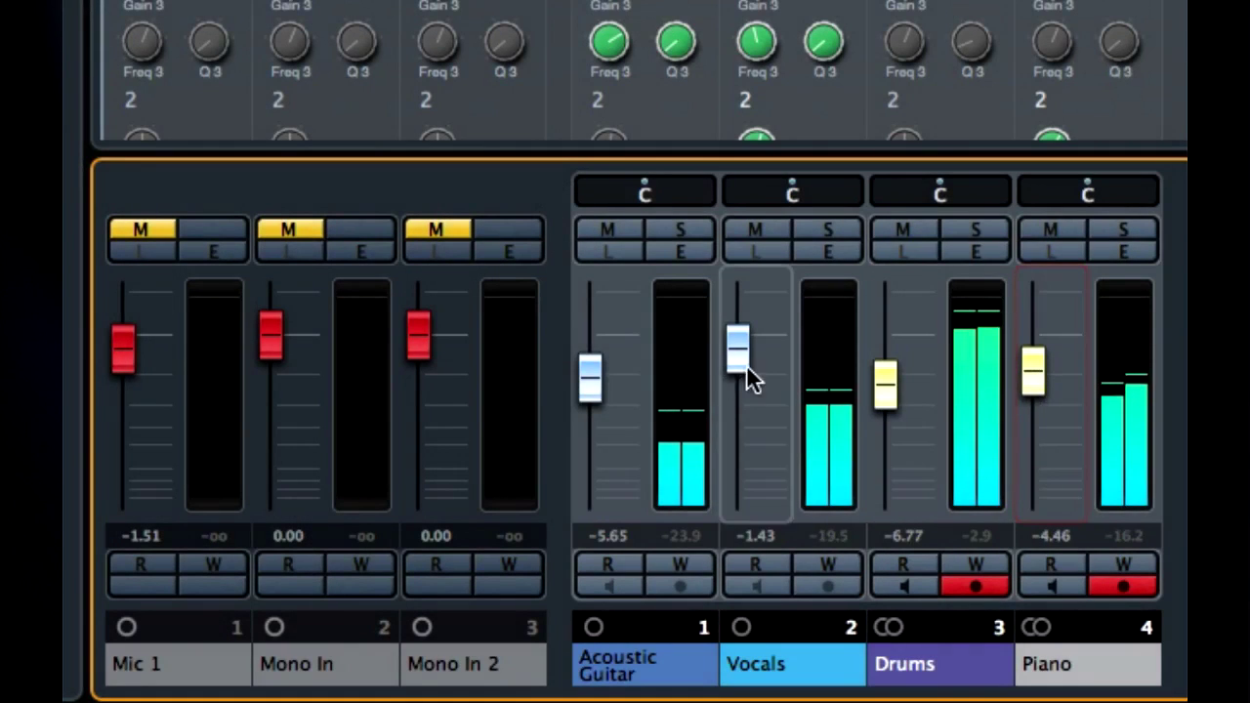
pyautogui.moveTo(604, 364); pyautogui.dragTo(601, 340)
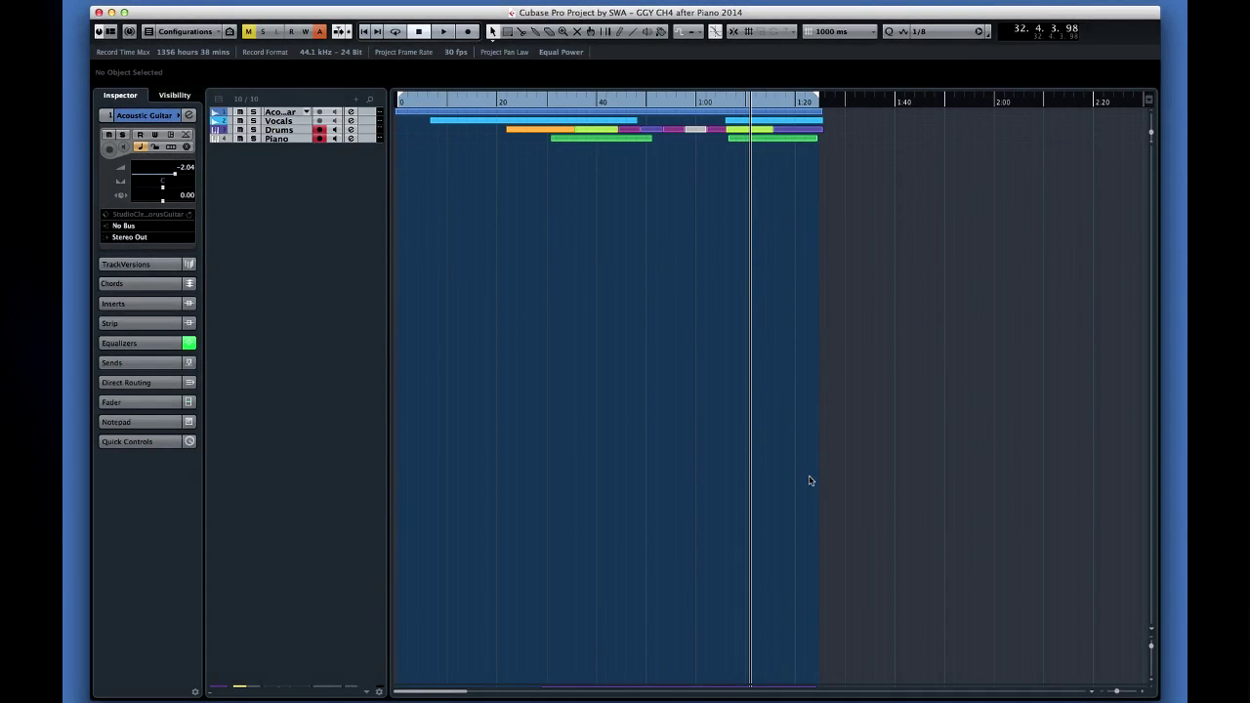
# Shorten the project window and open the MixConsole below it, showing Channel Racks and Meter Bridge.
pyautogui.moveTo(1155, 696); pyautogui.dragTo(1154, 177)
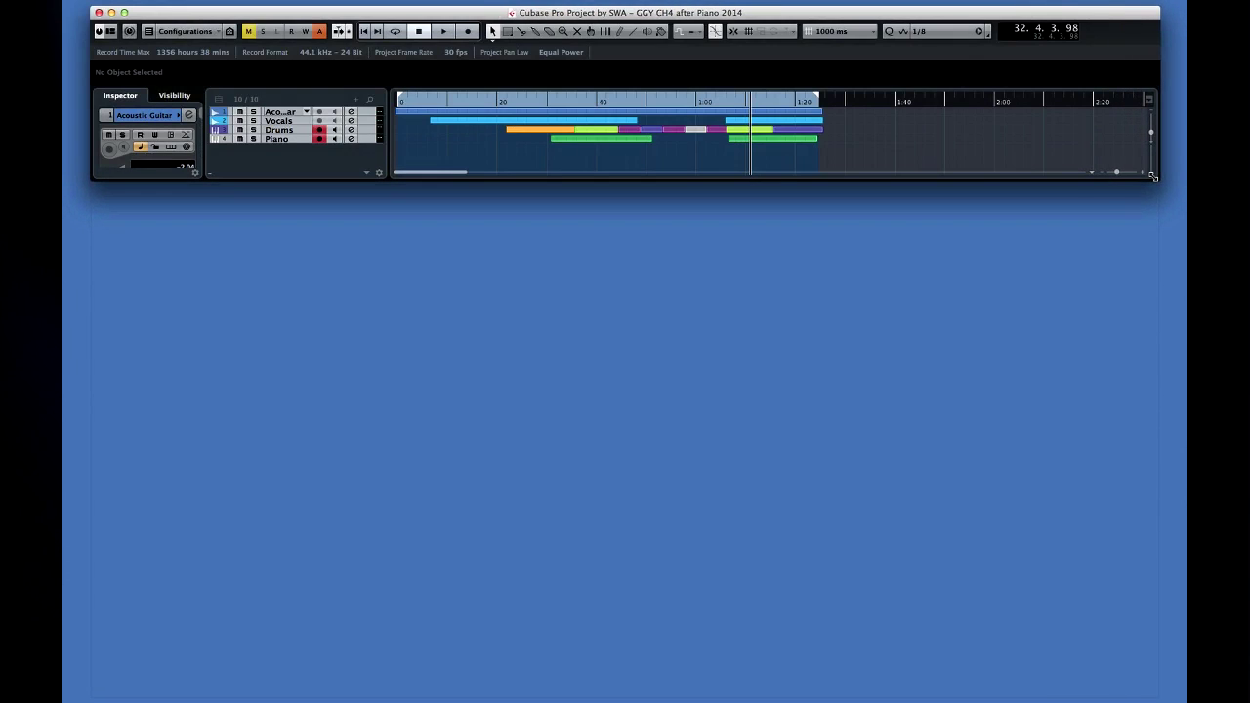
pyautogui.press('F3')
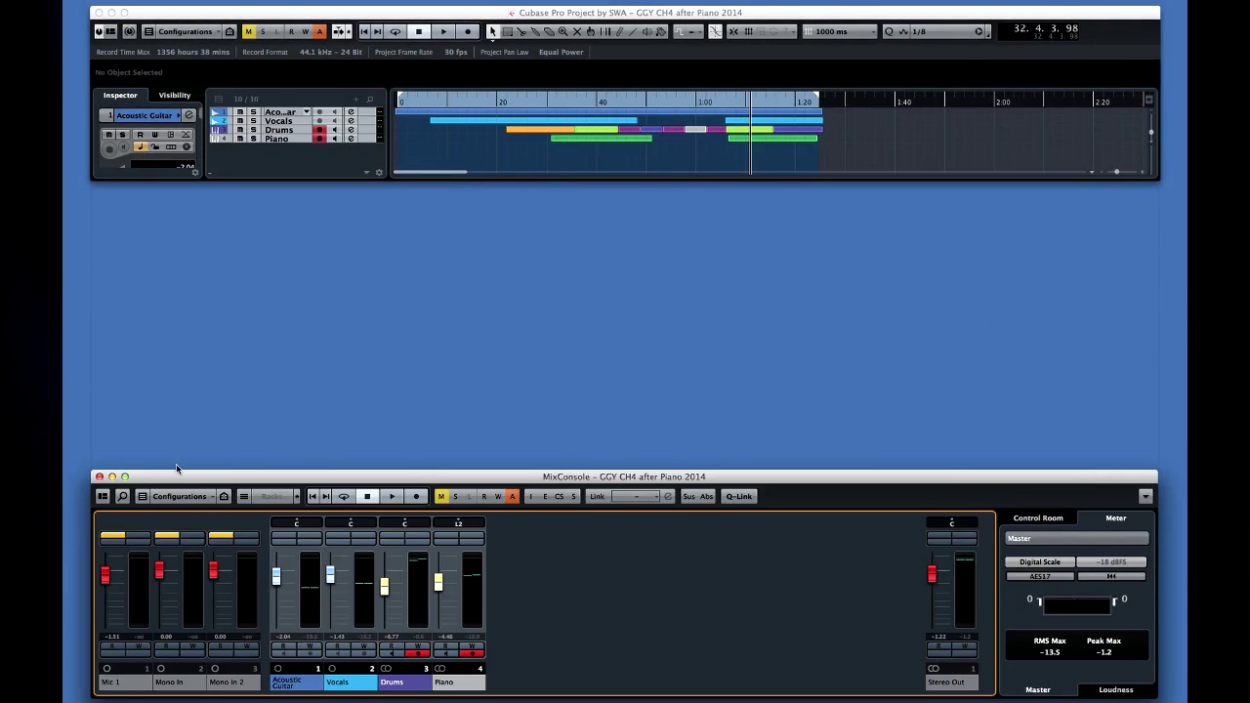
pyautogui.click(103, 496)
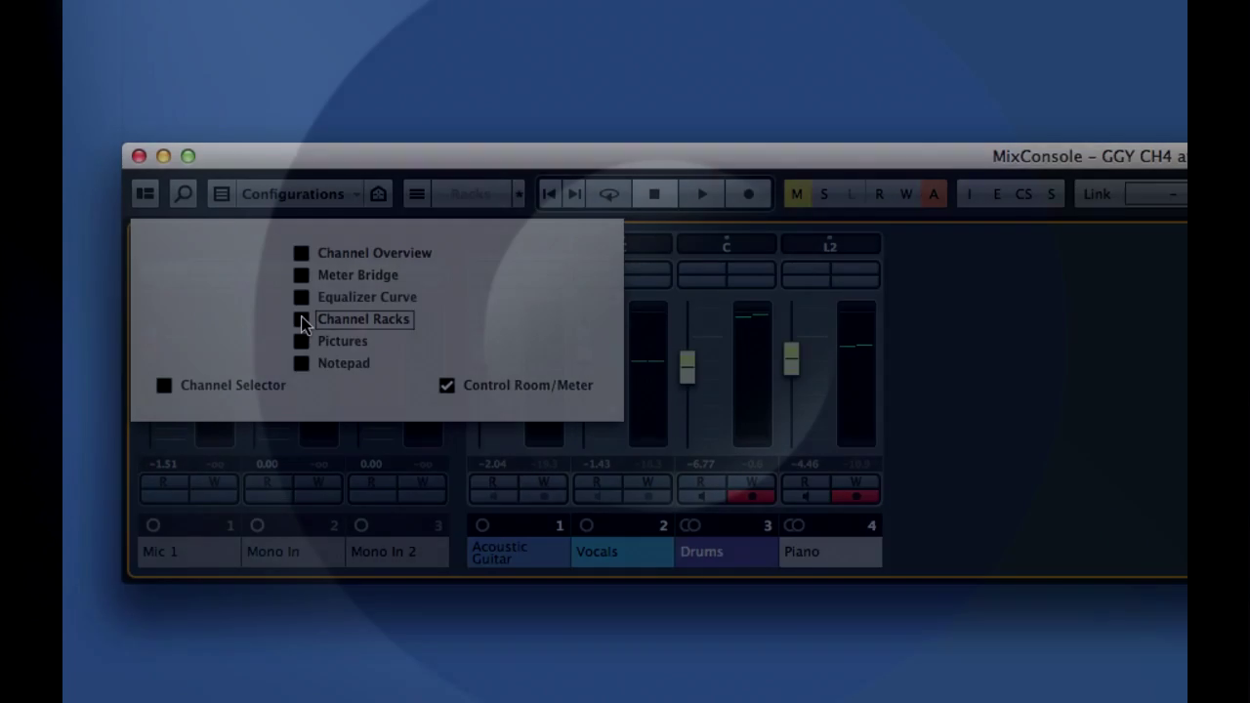
pyautogui.click(301, 321)
pyautogui.click(184, 539)
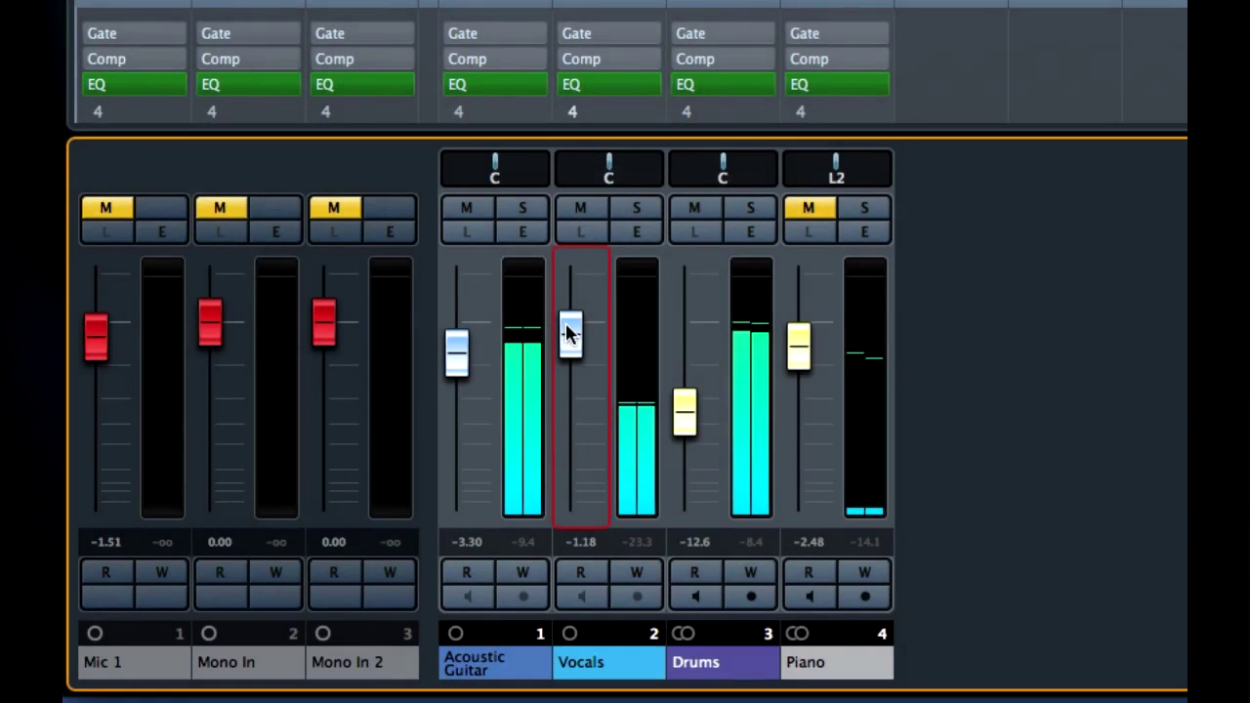
# Set Vocals to 0 dB, nudge Drums up, and unmute the Piano while lowering its level.
pyautogui.moveTo(332, 573); pyautogui.dragTo(332, 570)
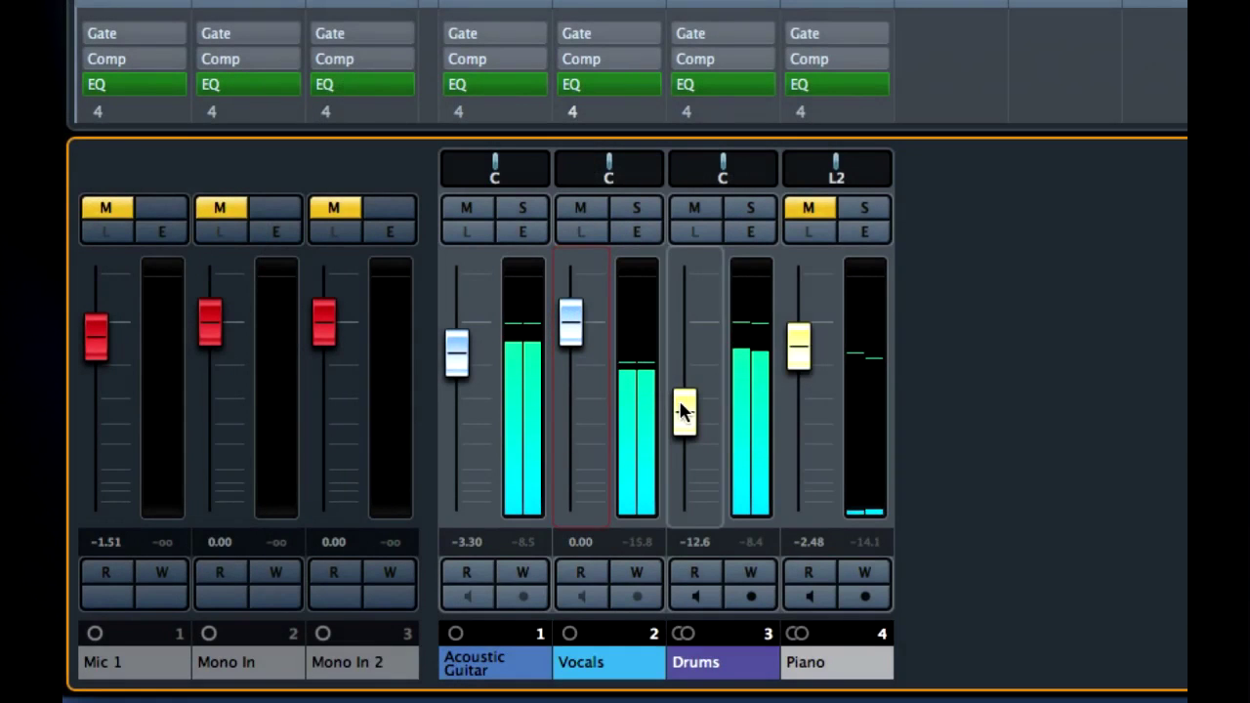
pyautogui.moveTo(683, 411)
pyautogui.mouseDown()
pyautogui.moveTo(684, 422)
pyautogui.moveTo(685, 373)
pyautogui.moveTo(681, 404)
pyautogui.mouseUp()
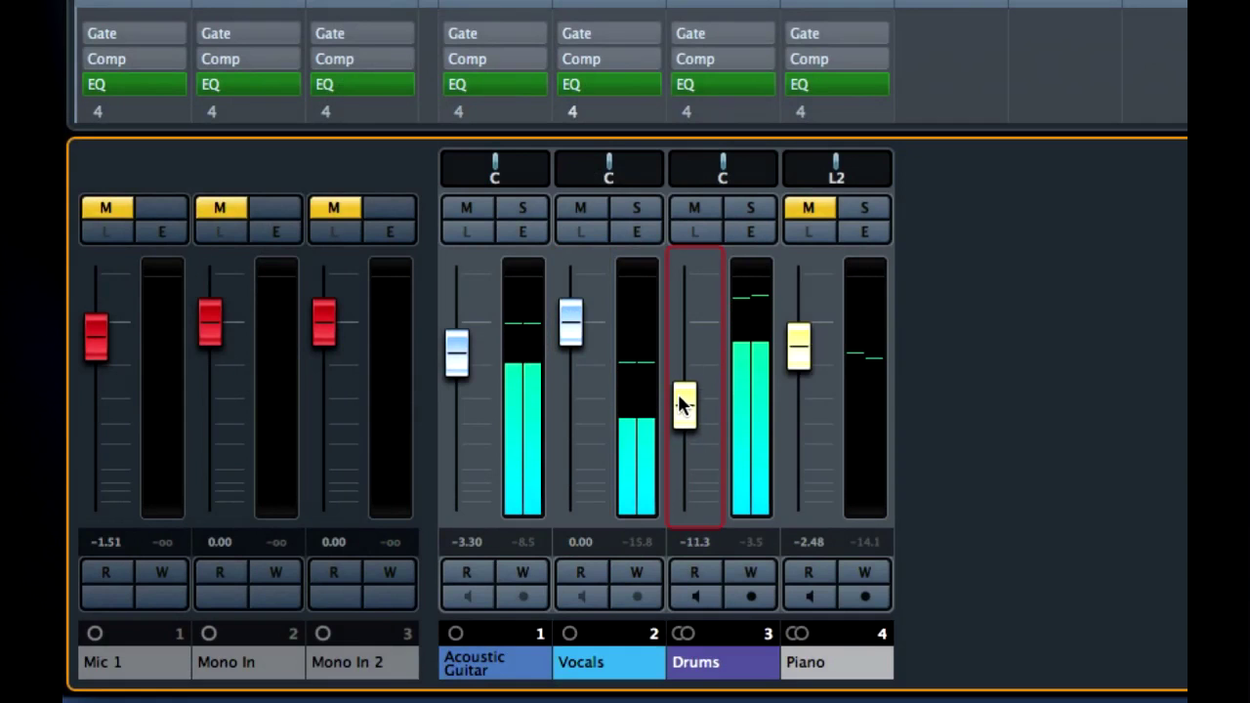
pyautogui.click(808, 209)
pyautogui.moveTo(791, 337); pyautogui.dragTo(804, 381)
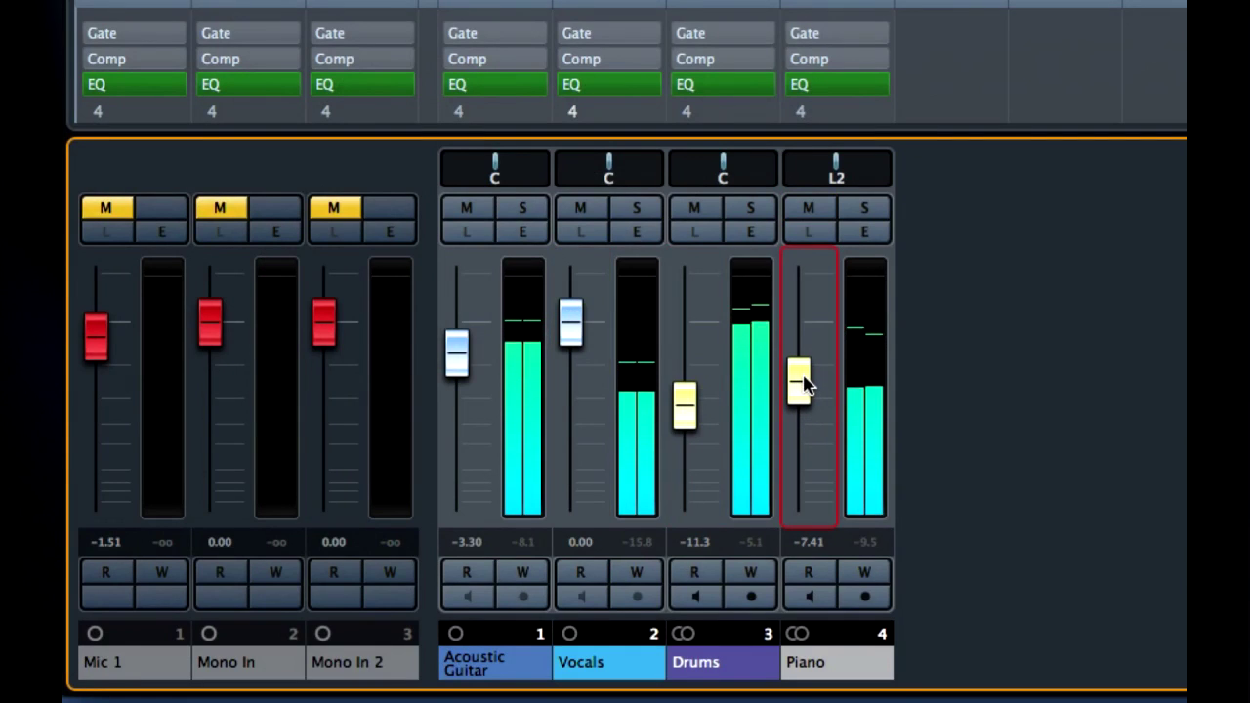
# Rework the Drums fader between about -6 and -12 dB, nudge Piano up, and select Acoustic Guitar.
pyautogui.moveTo(713, 389); pyautogui.dragTo(695, 356)
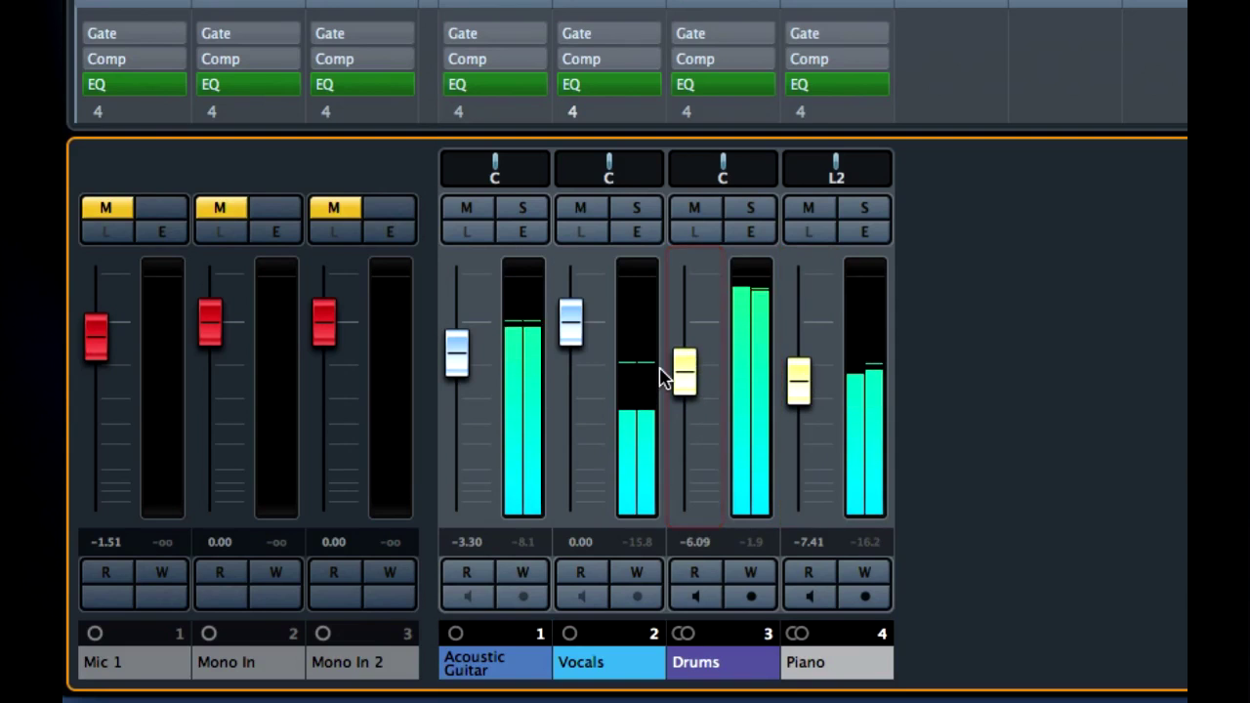
pyautogui.moveTo(690, 382); pyautogui.dragTo(683, 429)
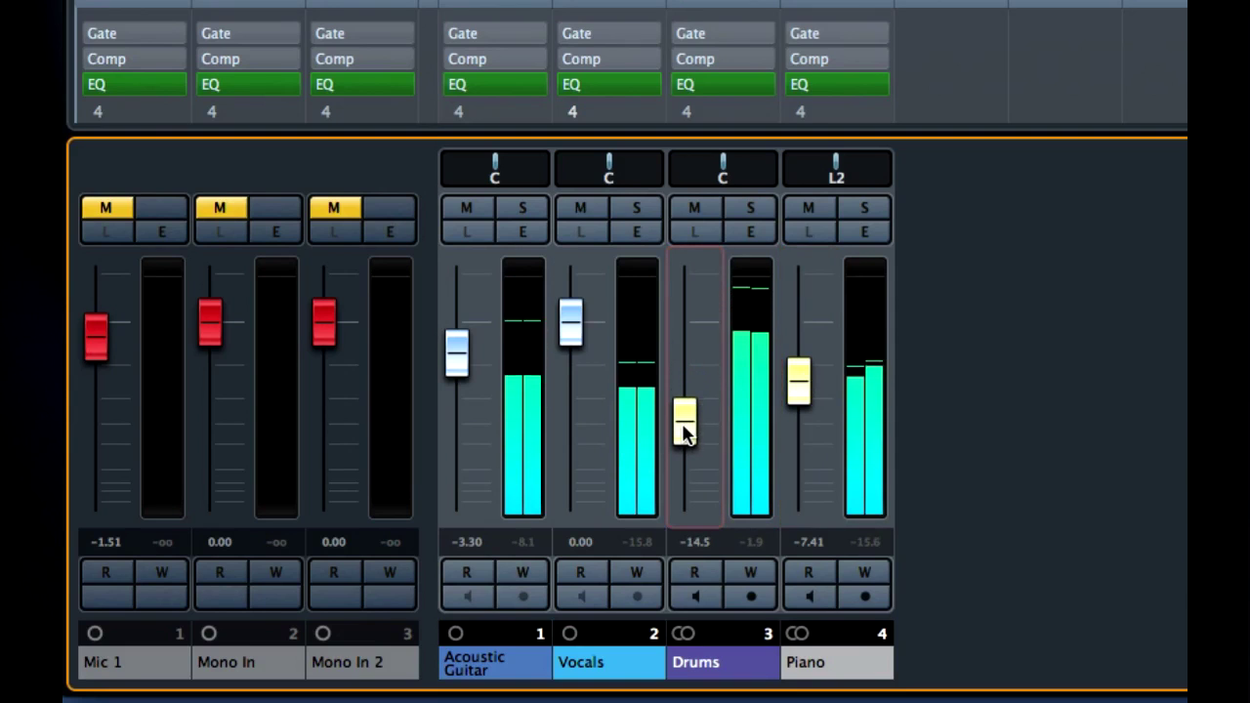
pyautogui.click(559, 348)
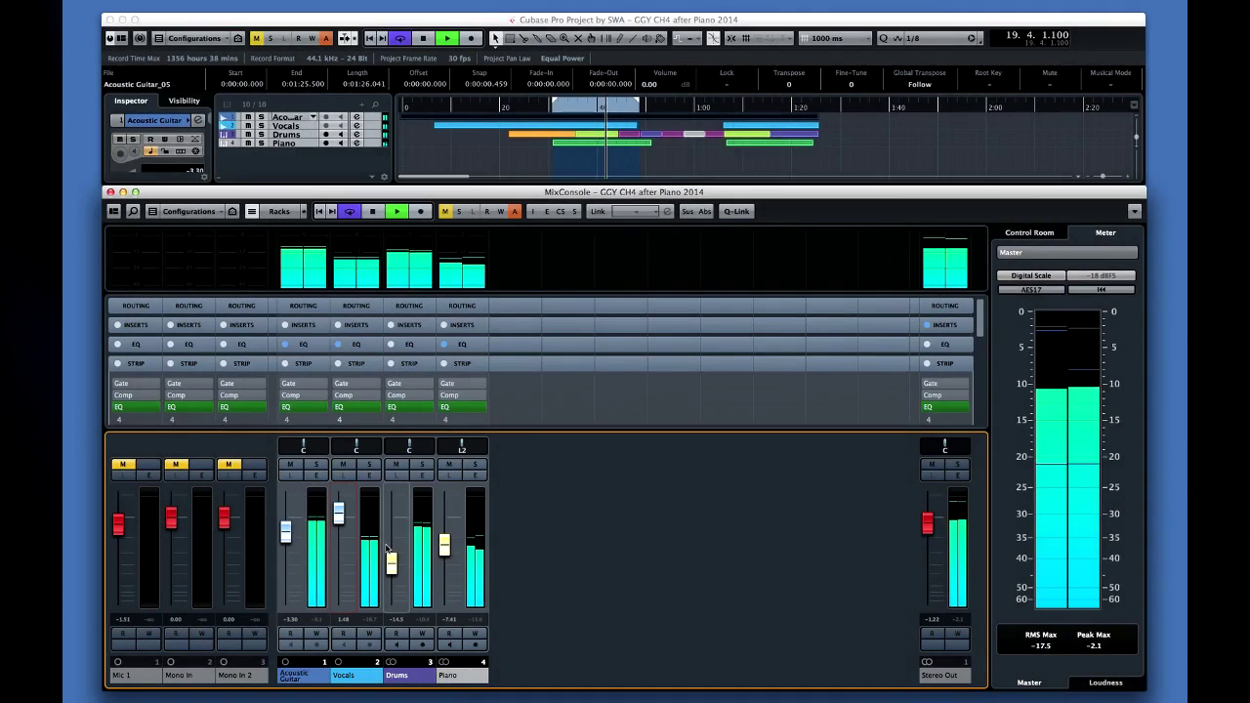
pyautogui.moveTo(390, 559); pyautogui.dragTo(390, 551)
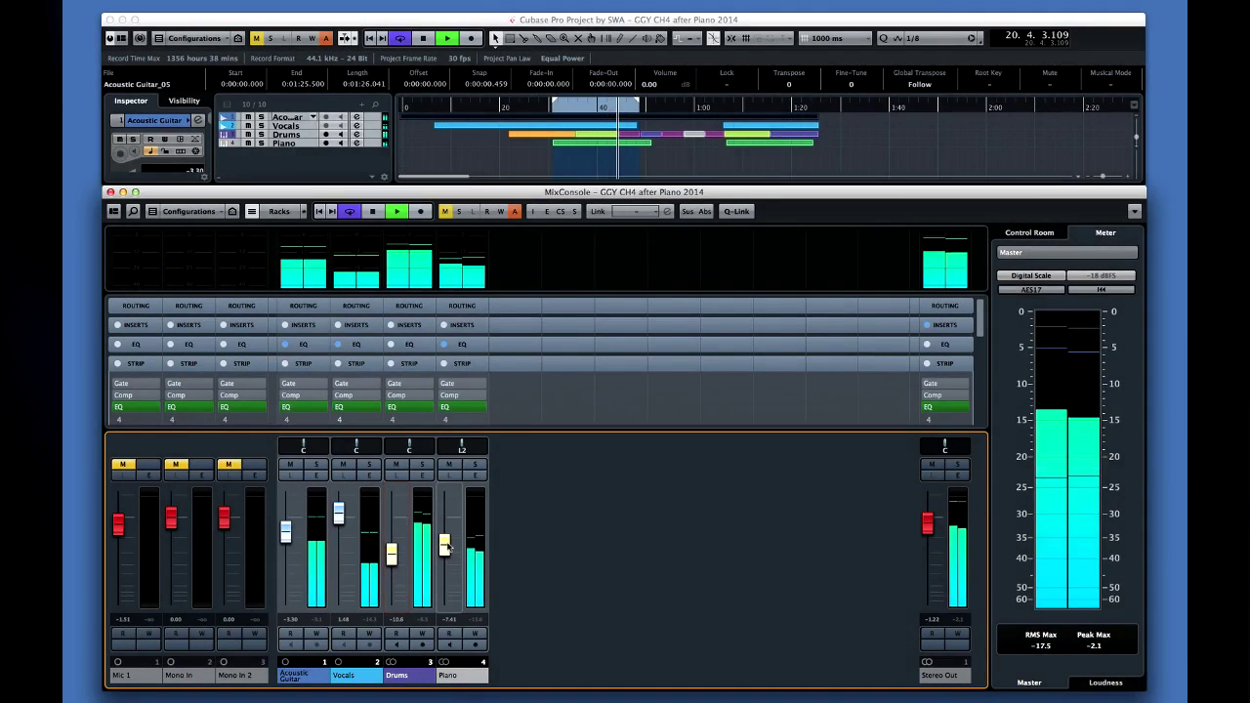
pyautogui.moveTo(445, 545); pyautogui.dragTo(445, 540)
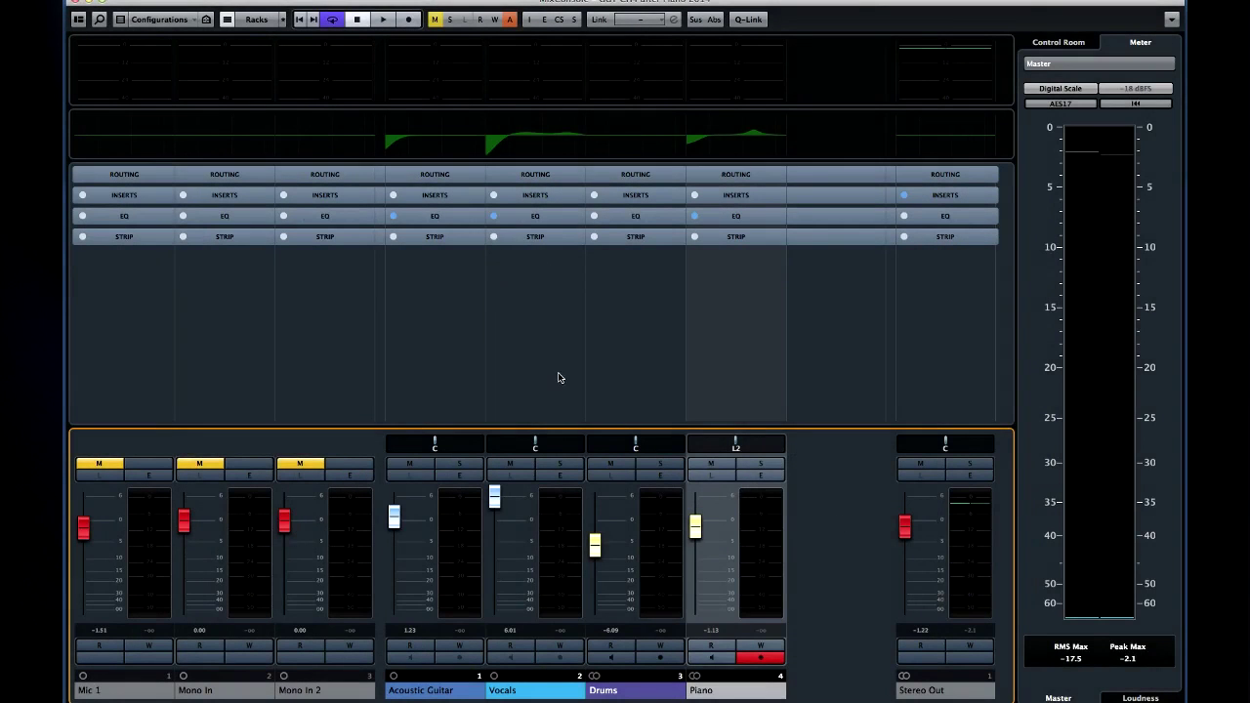
pyautogui.click(410, 315)
# Select all four channels through Piano and link them as Link 1 with shared volume, sends and routing.
pyautogui.keyDown('shift'); pyautogui.click(718, 307); pyautogui.keyUp('shift')
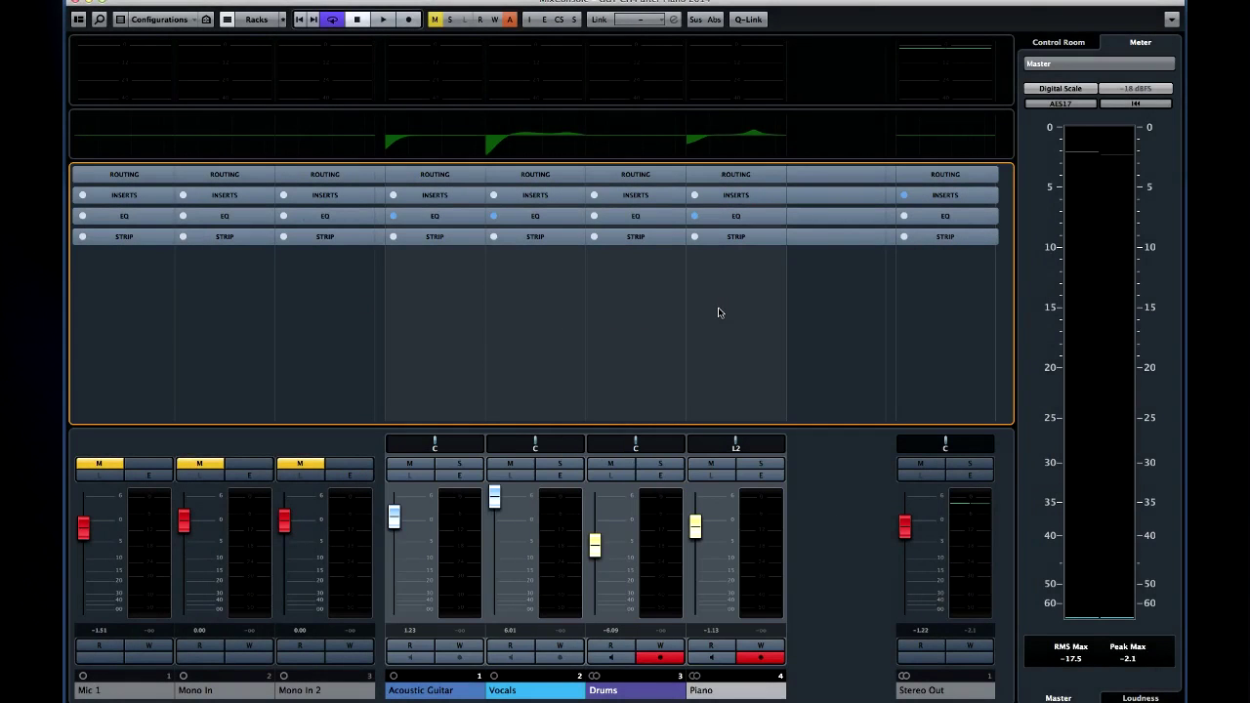
pyautogui.rightClick(718, 306)
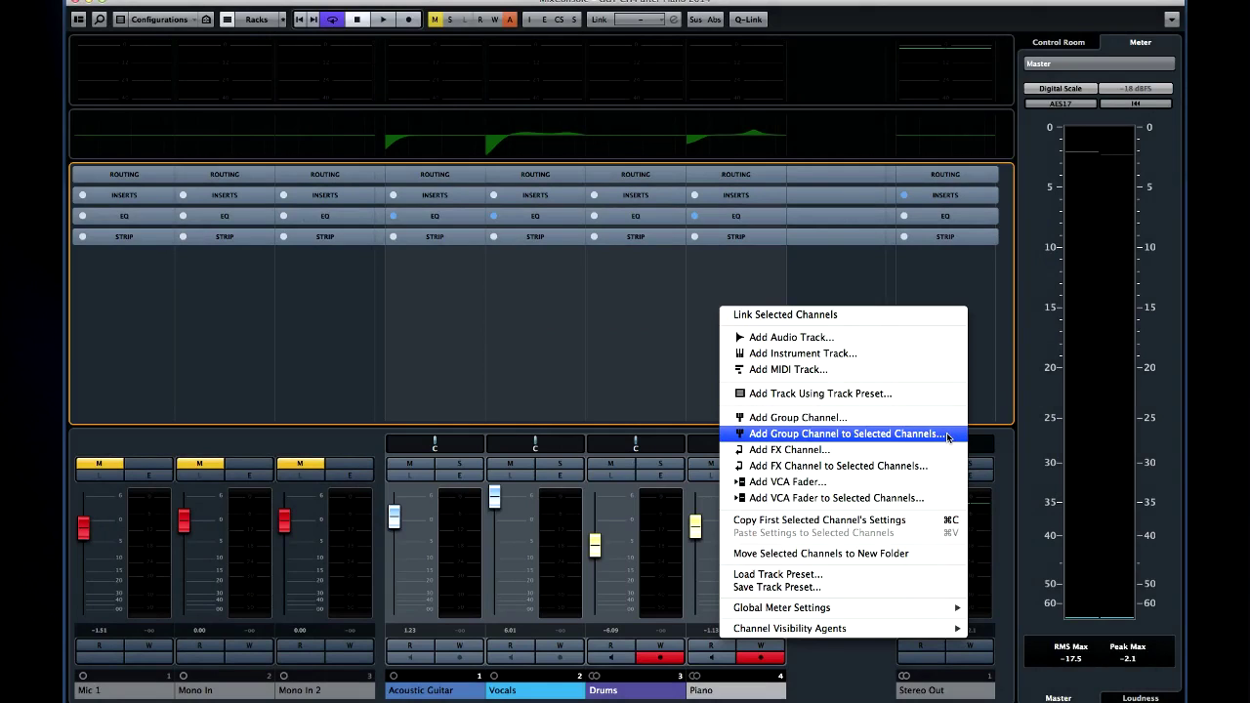
pyautogui.click(855, 315)
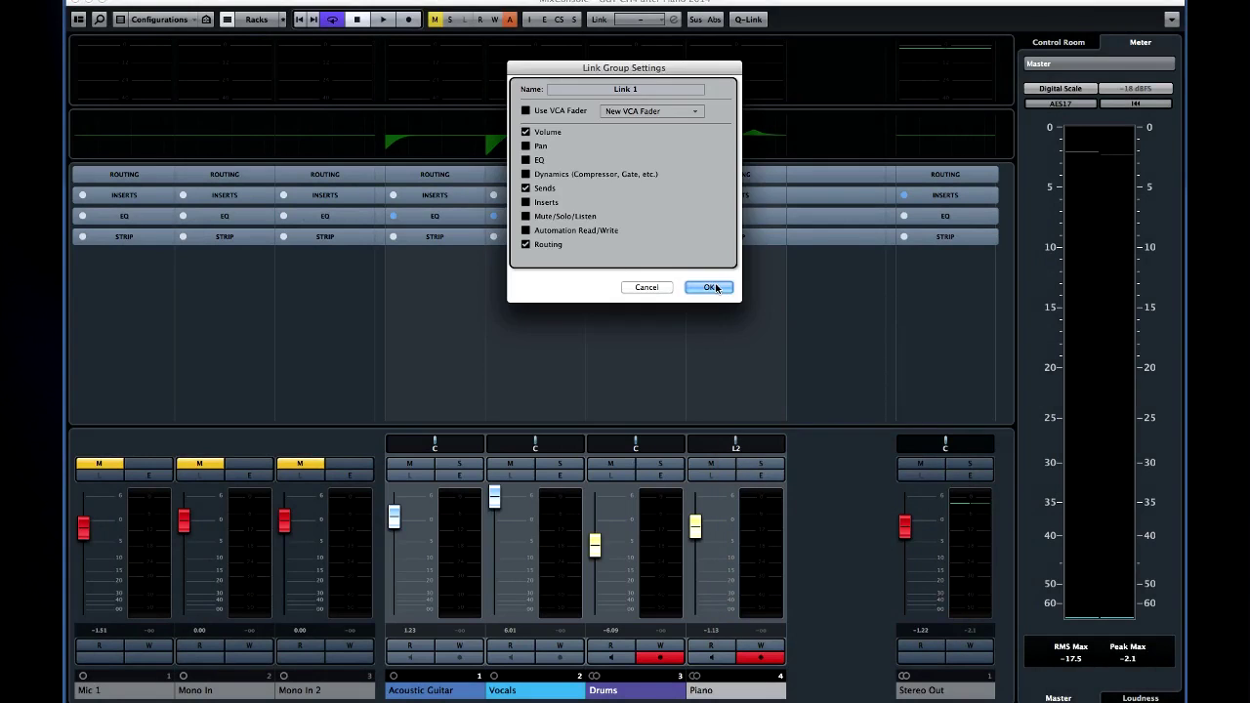
pyautogui.click(712, 287)
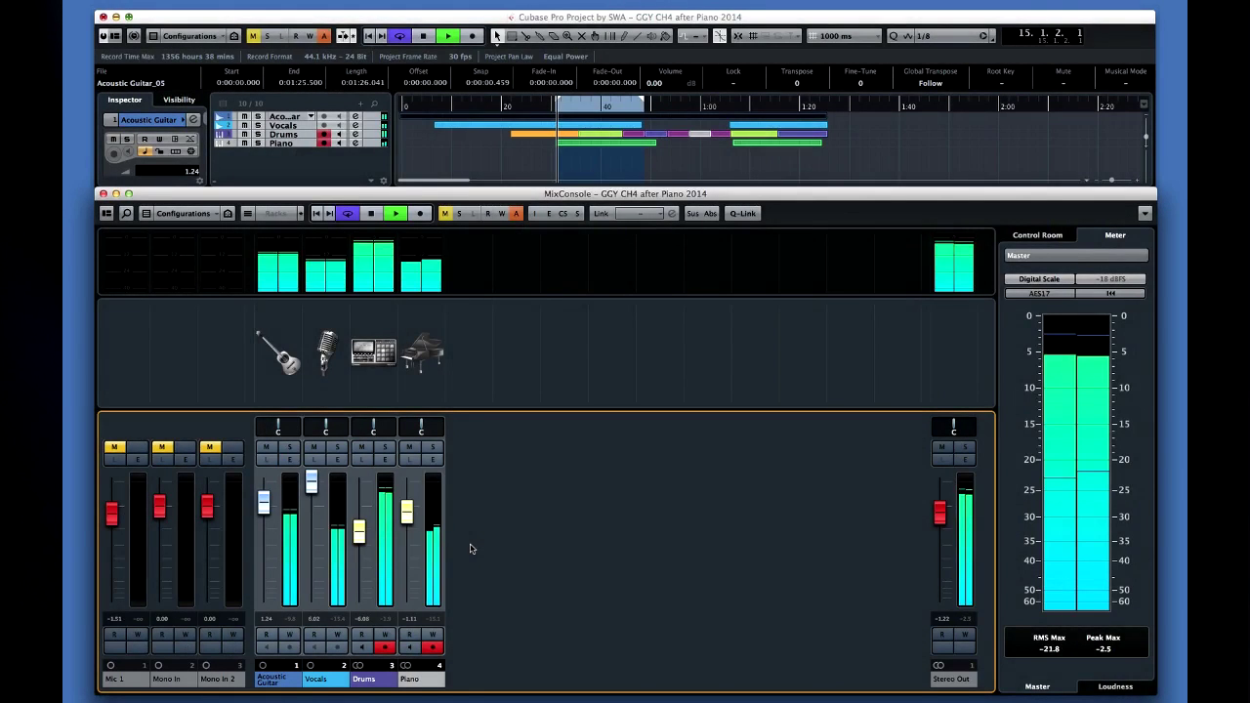
# Solo the Drums and settle their fader at -6.25 dB.
pyautogui.click(385, 447)
pyautogui.moveTo(359, 533); pyautogui.dragTo(360, 496)
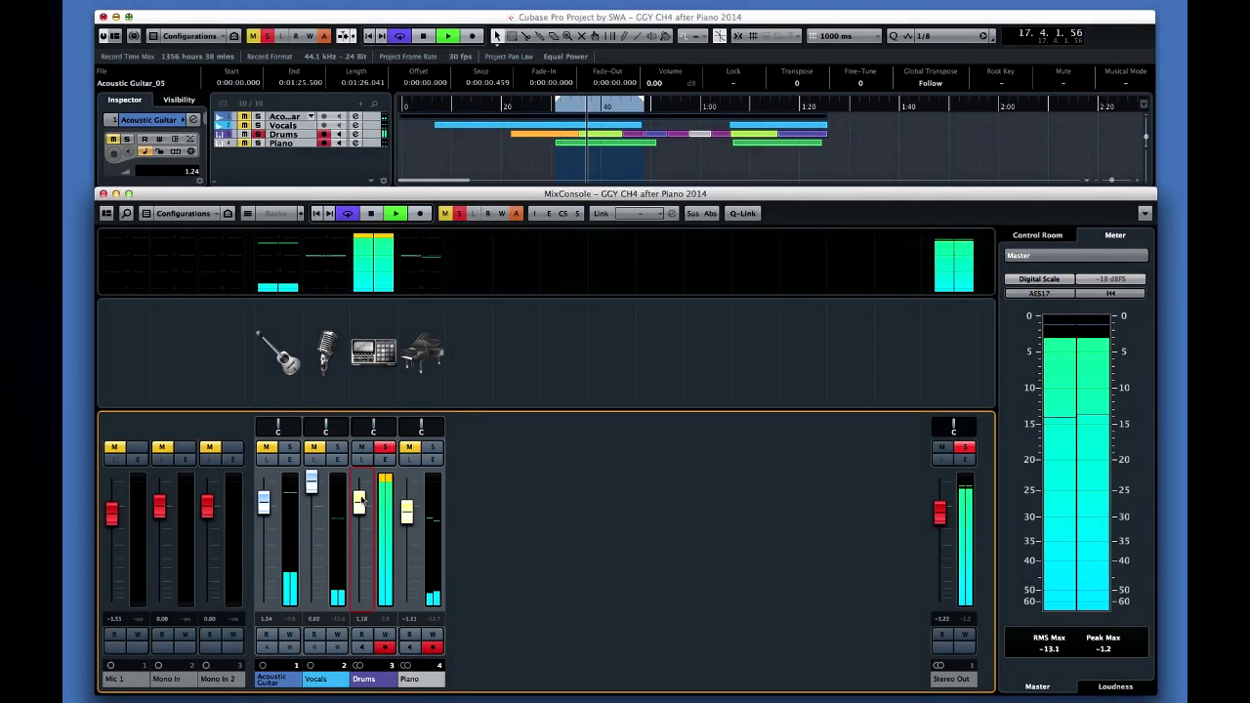
pyautogui.moveTo(359, 500); pyautogui.dragTo(358, 525)
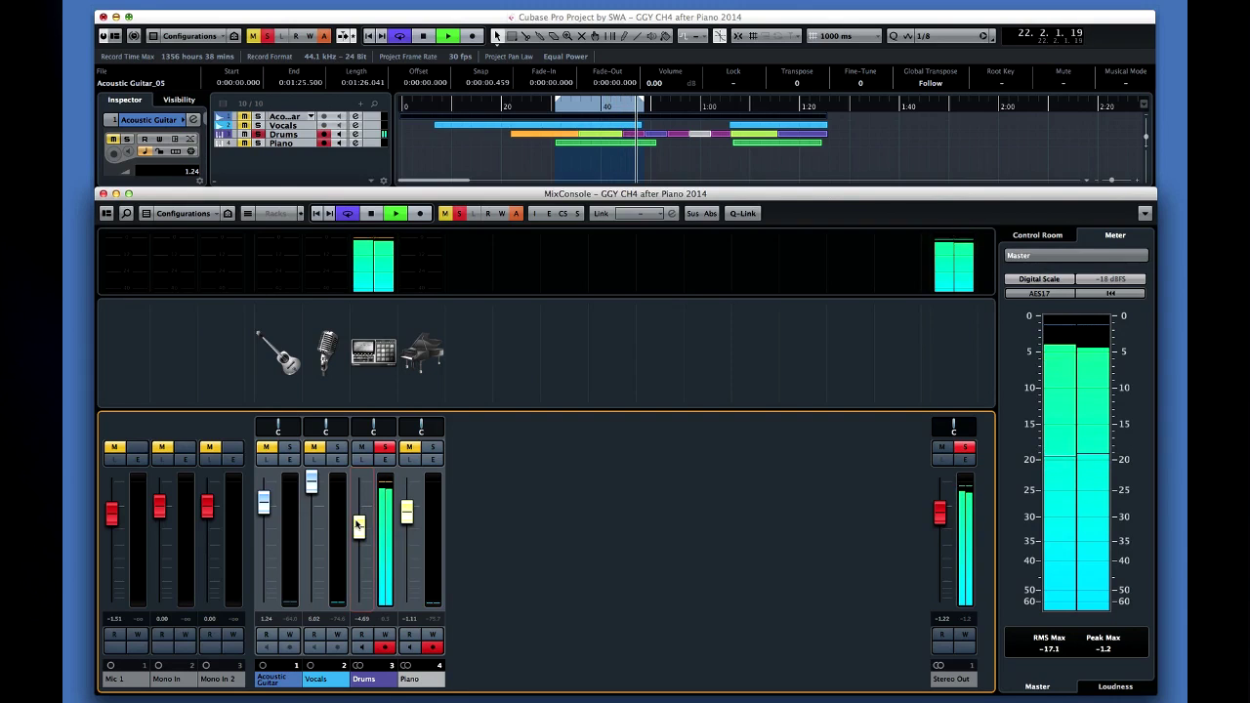
pyautogui.moveTo(358, 526); pyautogui.dragTo(358, 529)
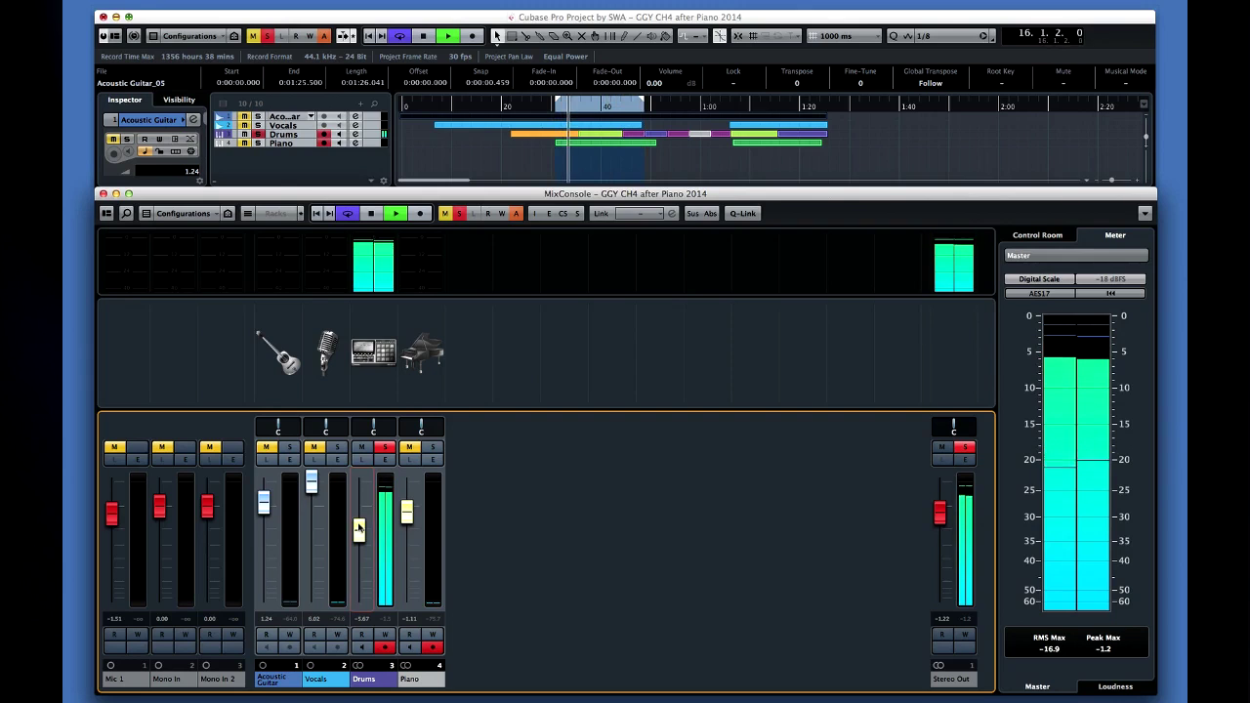
# Also solo Piano and Acoustic Guitar, setting Piano to -0.61 dB and guitar to -1.09 dB.
pyautogui.click(433, 447)
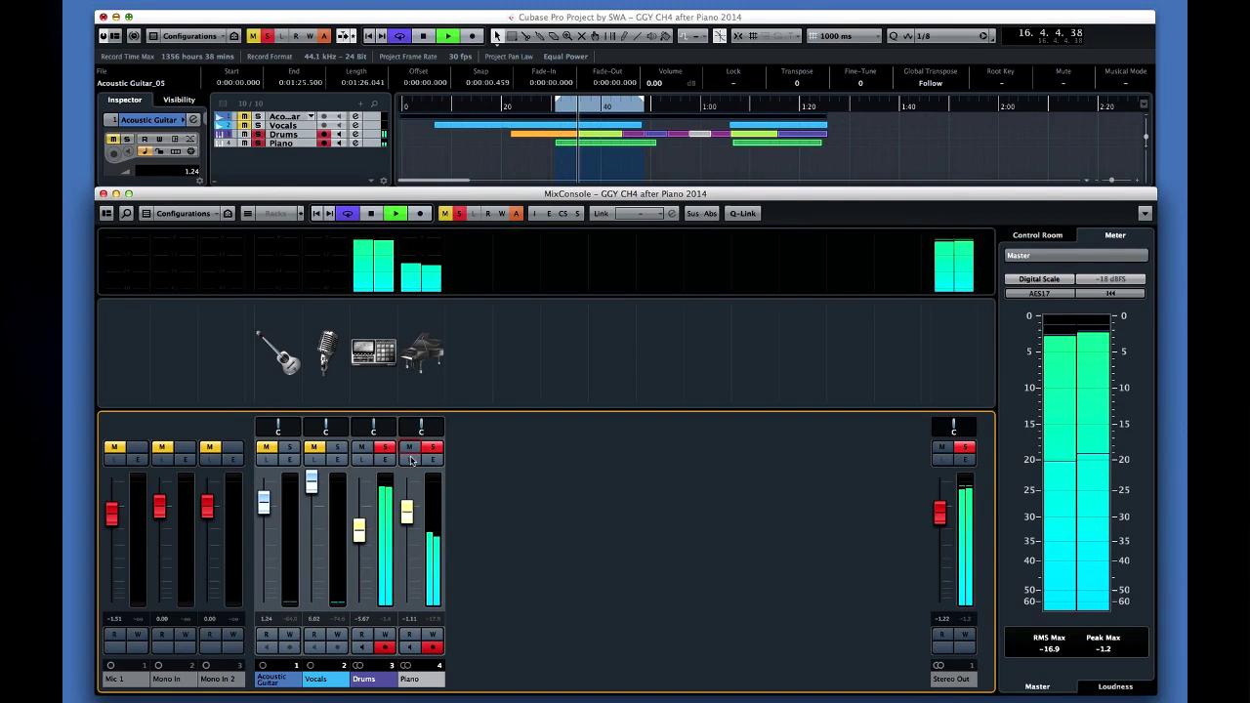
pyautogui.moveTo(406, 509); pyautogui.dragTo(406, 506)
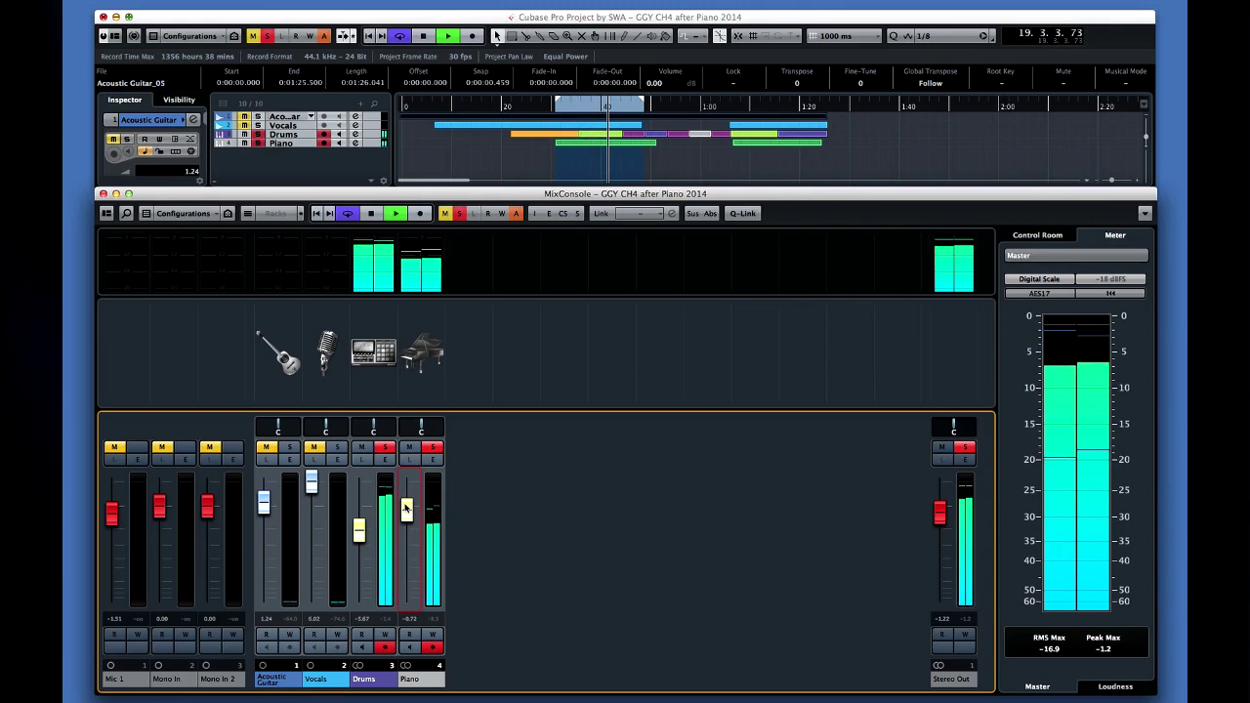
pyautogui.moveTo(264, 502)
pyautogui.mouseDown()
pyautogui.moveTo(264, 535)
pyautogui.moveTo(264, 514)
pyautogui.mouseUp()
pyautogui.click(289, 446)
pyautogui.moveTo(358, 528); pyautogui.dragTo(358, 531)
pyautogui.moveTo(264, 514); pyautogui.dragTo(264, 512)
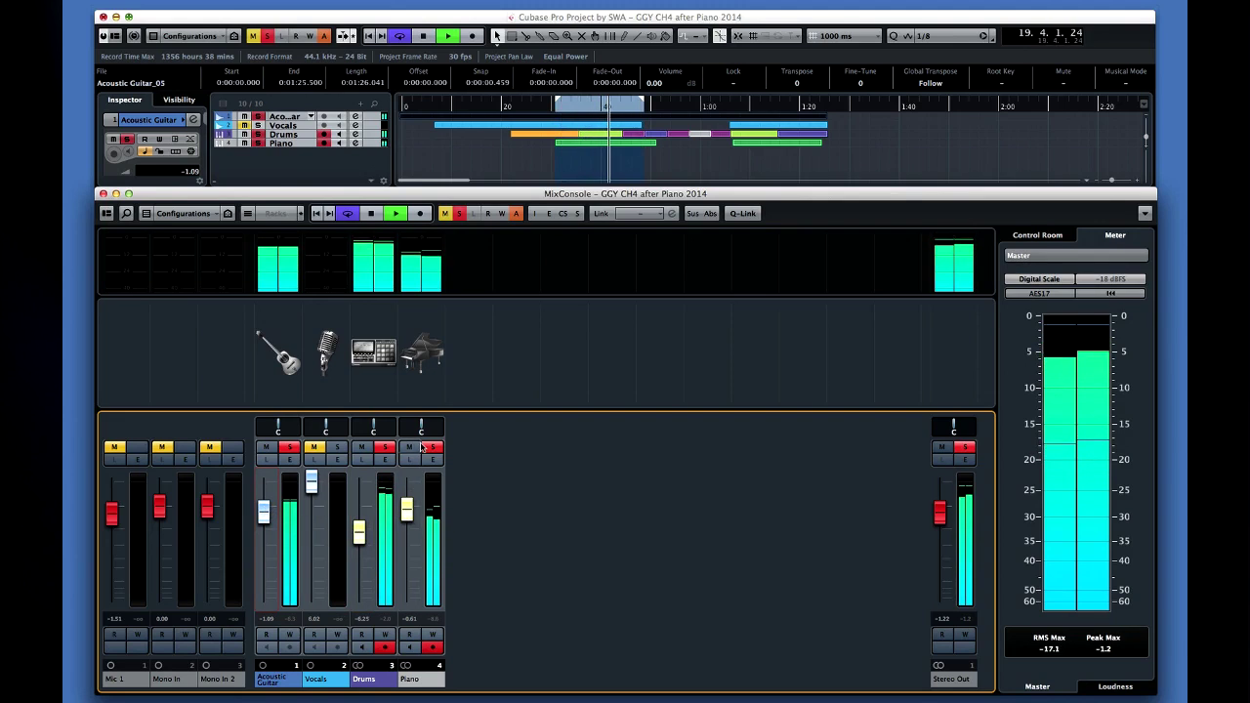
# Pan Piano to L35 and Acoustic Guitar to R47, set Vocals to +4.00 dB, then stop playback.
pyautogui.moveTo(421, 427); pyautogui.dragTo(410, 427)
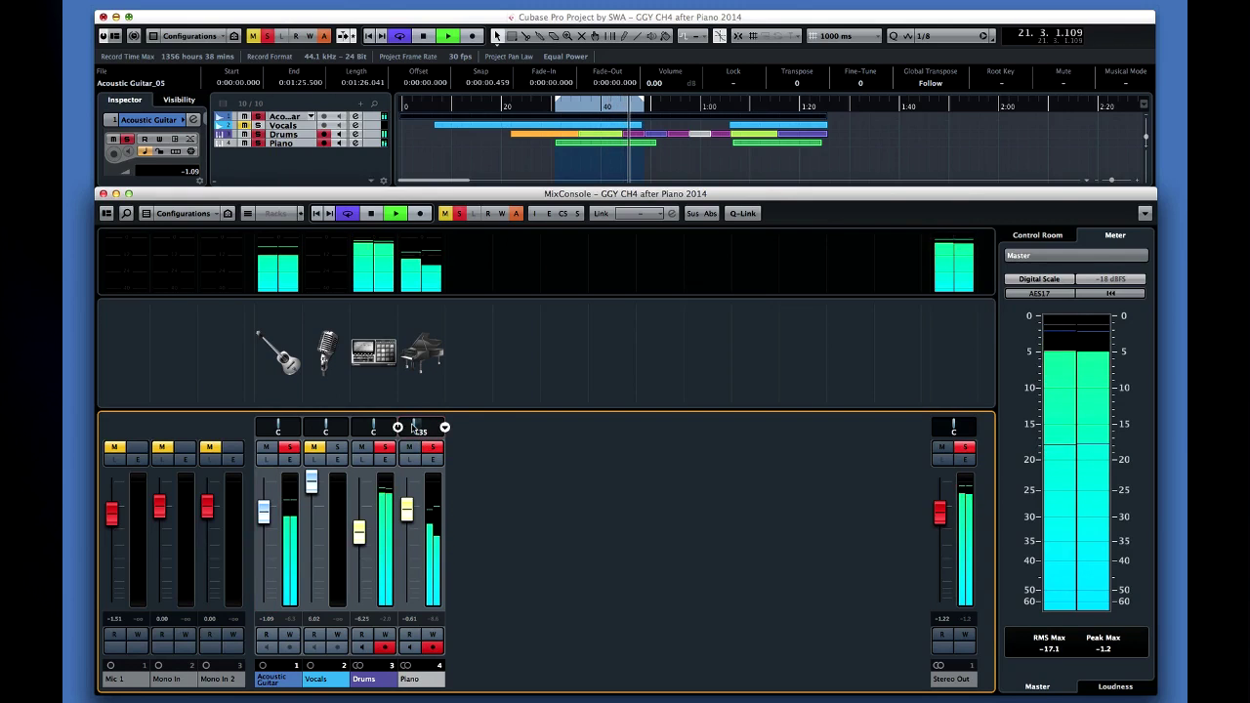
pyautogui.moveTo(281, 427); pyautogui.dragTo(296, 427)
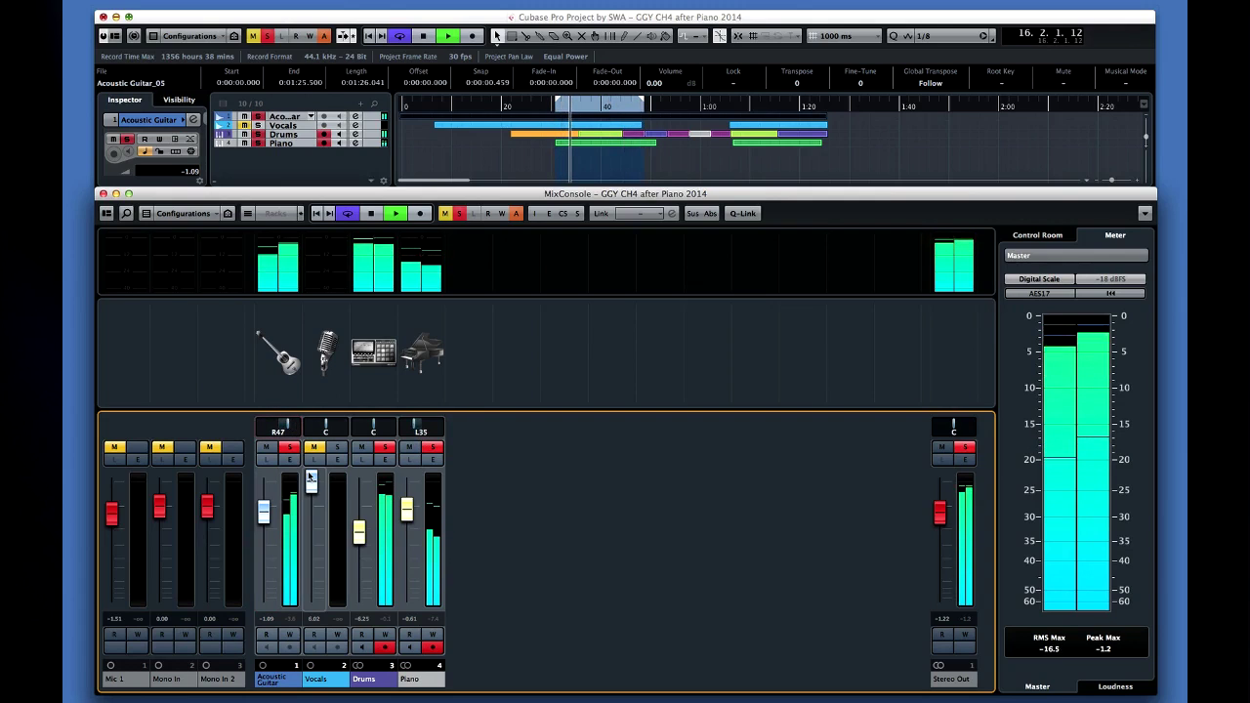
pyautogui.moveTo(317, 501); pyautogui.dragTo(314, 613)
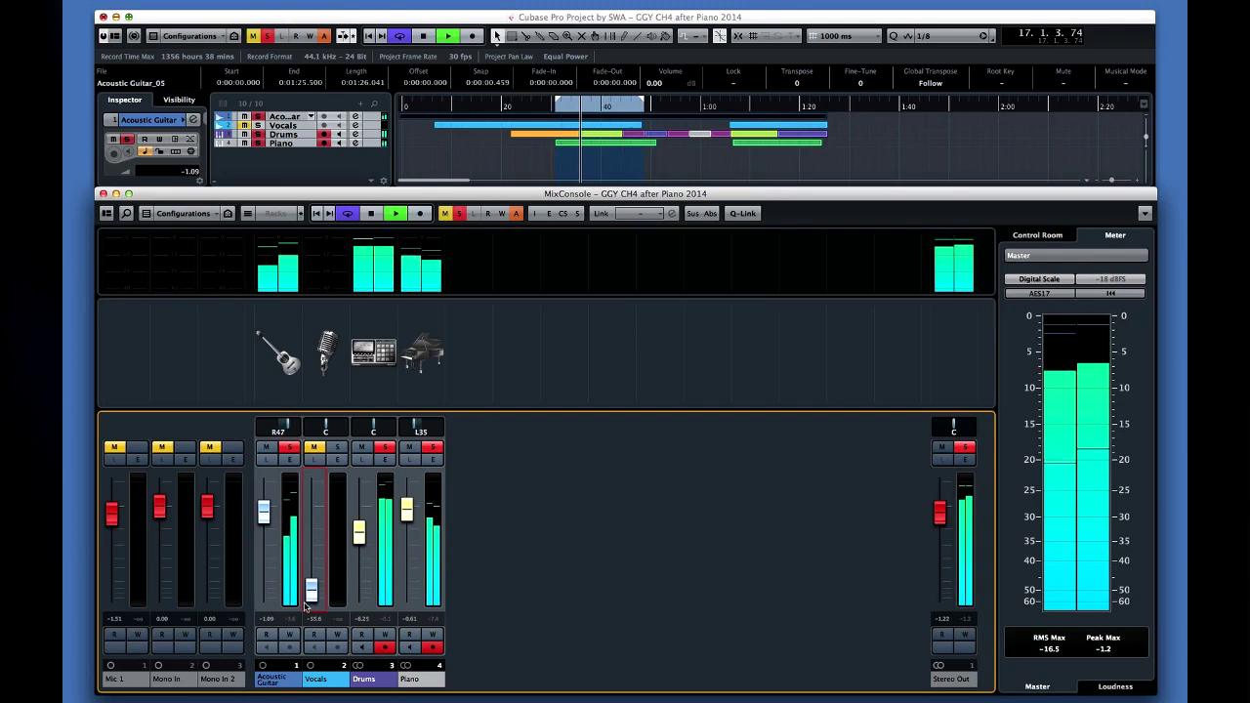
pyautogui.click(313, 447)
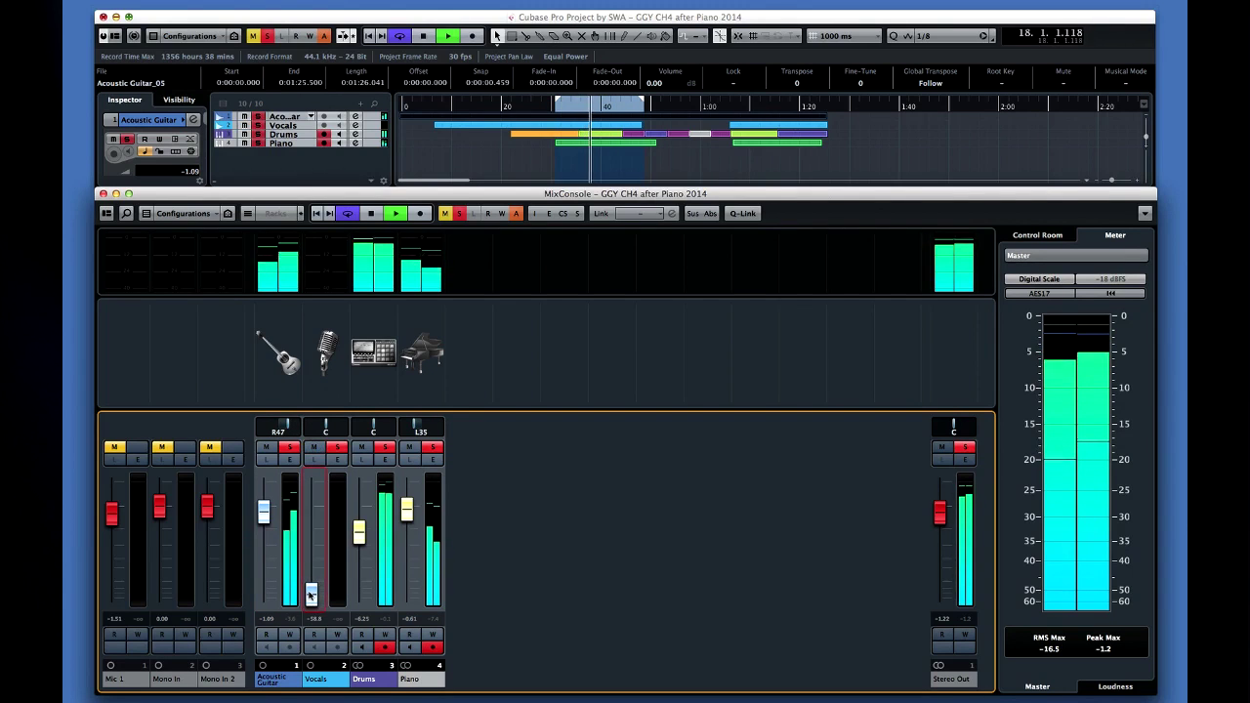
pyautogui.moveTo(311, 596); pyautogui.dragTo(313, 492)
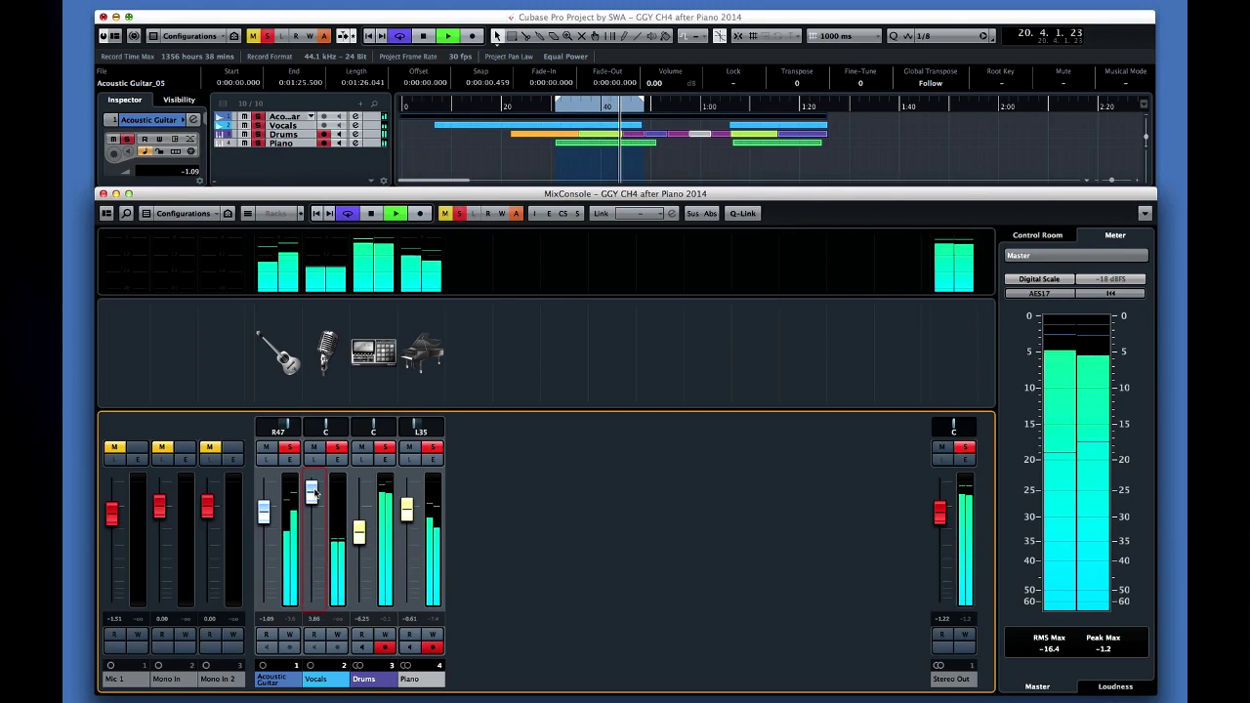
pyautogui.moveTo(313, 491); pyautogui.dragTo(313, 489)
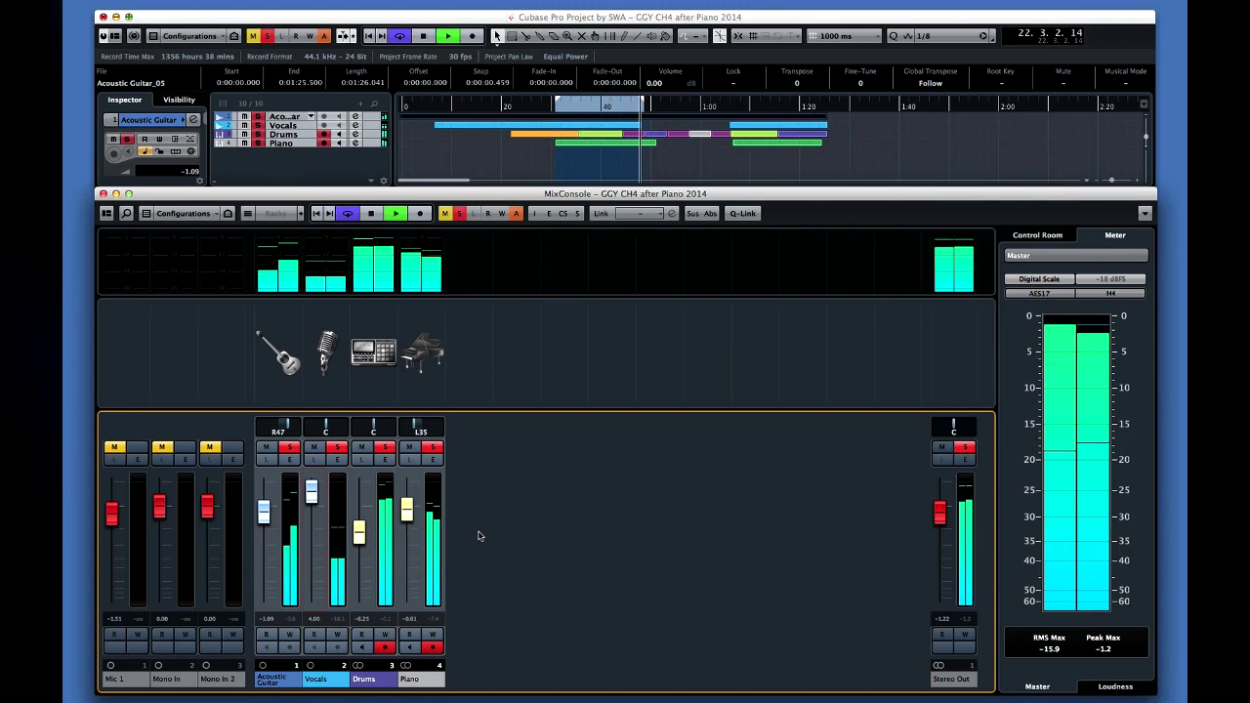
pyautogui.press('space')
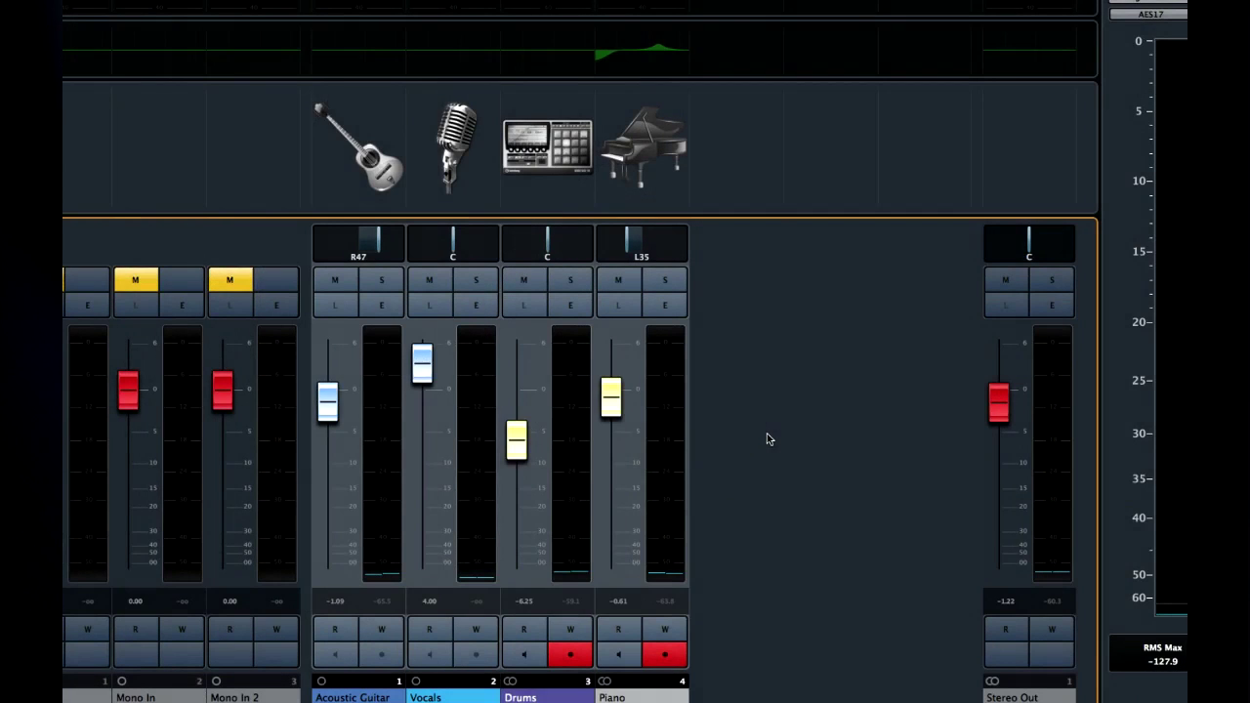
# Give Vocals a low-cut EQ with a low-mid boost near 440 Hz and 1.7 dB lift at 2.44 kHz.
pyautogui.click(476, 311)
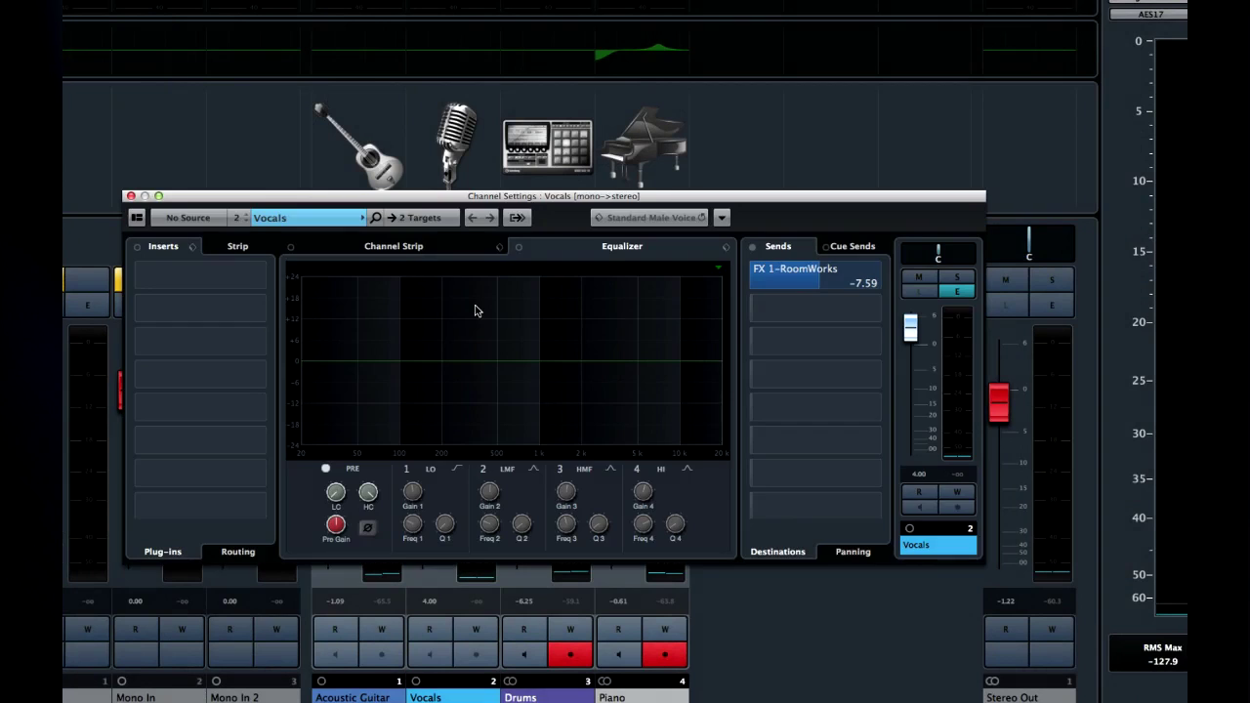
pyautogui.click(375, 339)
pyautogui.click(479, 345)
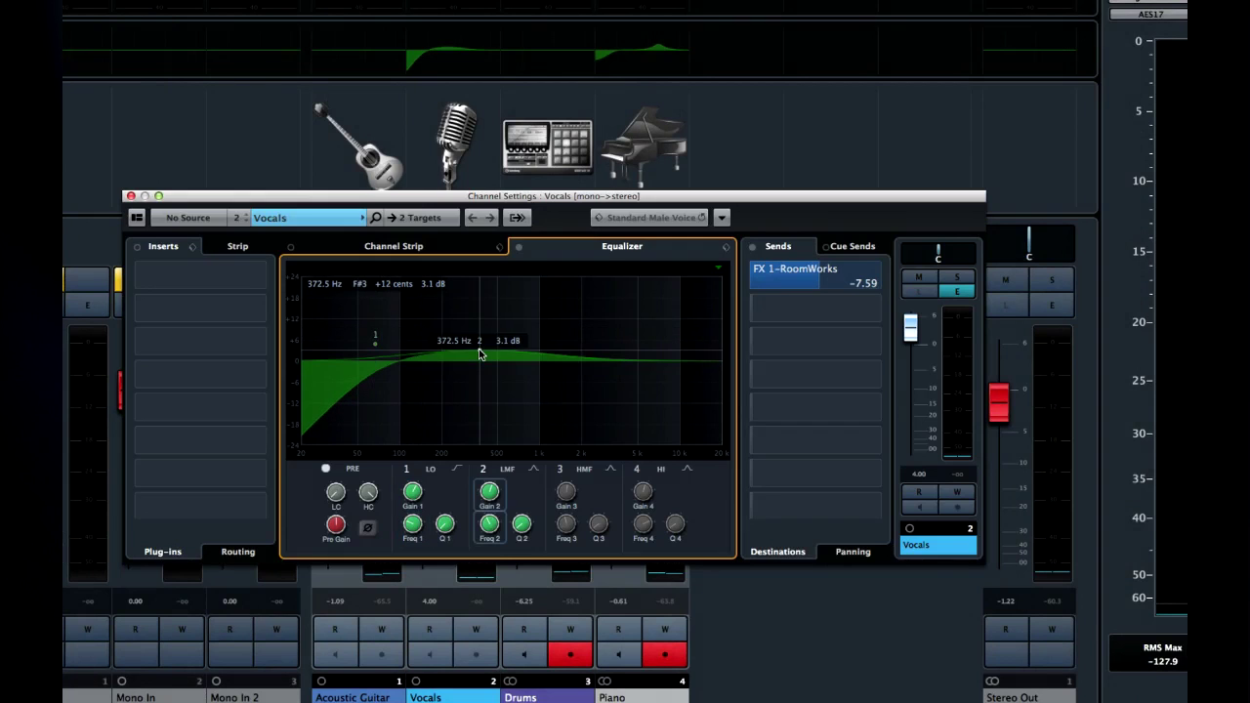
pyautogui.click(595, 341)
pyautogui.click(650, 359)
pyautogui.moveTo(651, 372)
pyautogui.mouseDown()
pyautogui.moveTo(689, 410)
pyautogui.moveTo(670, 392)
pyautogui.moveTo(664, 362)
pyautogui.moveTo(676, 367)
pyautogui.mouseUp()
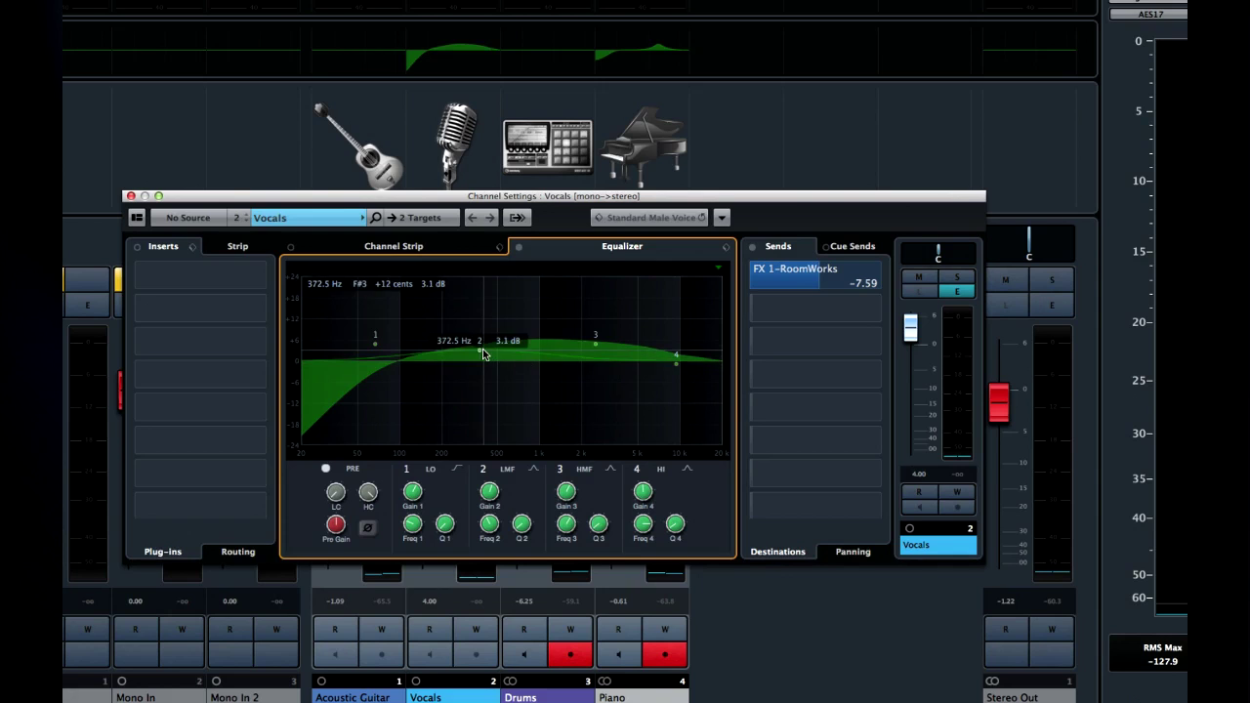
pyautogui.moveTo(478, 350)
pyautogui.mouseDown()
pyautogui.moveTo(491, 322)
pyautogui.moveTo(511, 358)
pyautogui.moveTo(467, 359)
pyautogui.mouseUp()
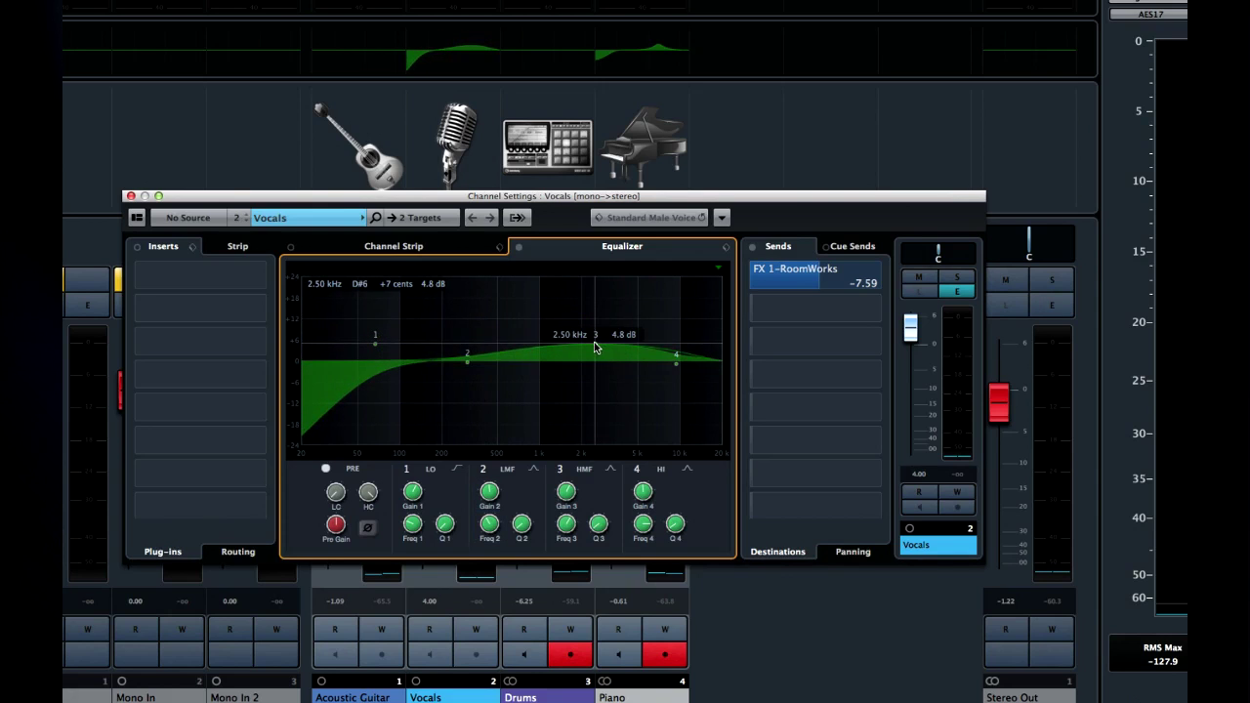
pyautogui.moveTo(595, 347)
pyautogui.mouseDown()
pyautogui.moveTo(615, 325)
pyautogui.moveTo(589, 359)
pyautogui.mouseUp()
pyautogui.click(131, 197)
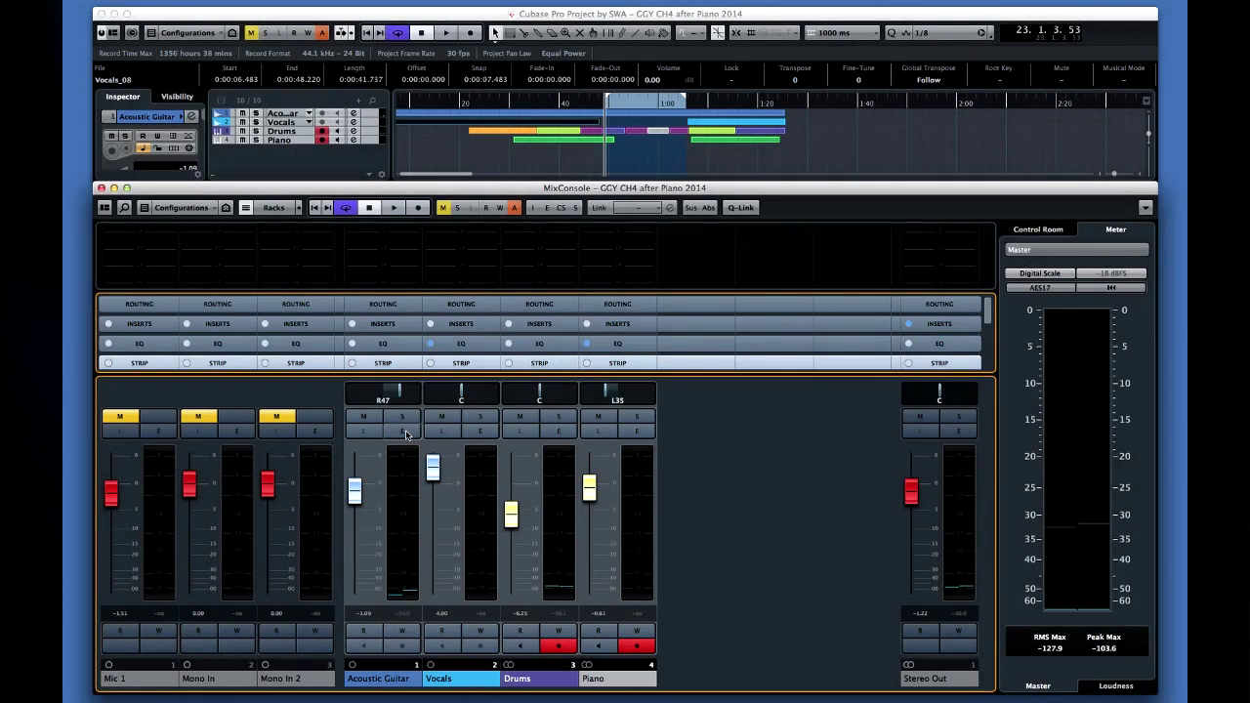
# Solo the Acoustic Guitar, play it back alone, then open its channel settings.
pyautogui.click(407, 419)
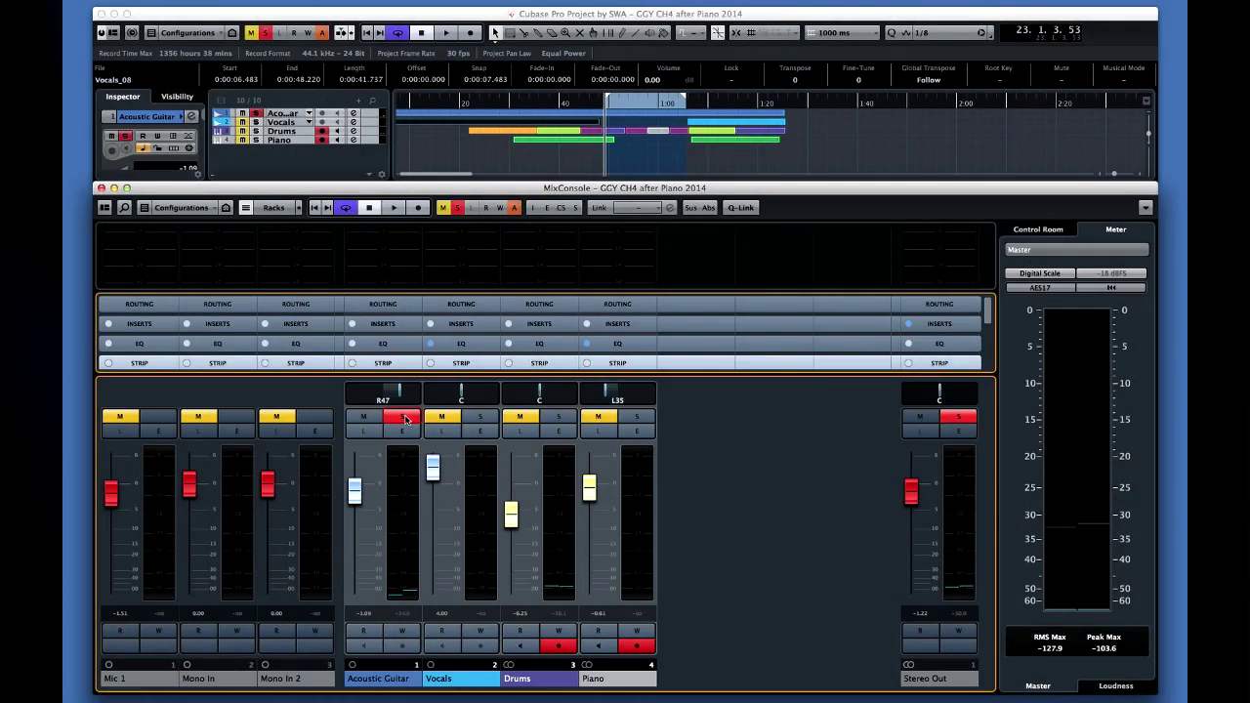
pyautogui.press('space')
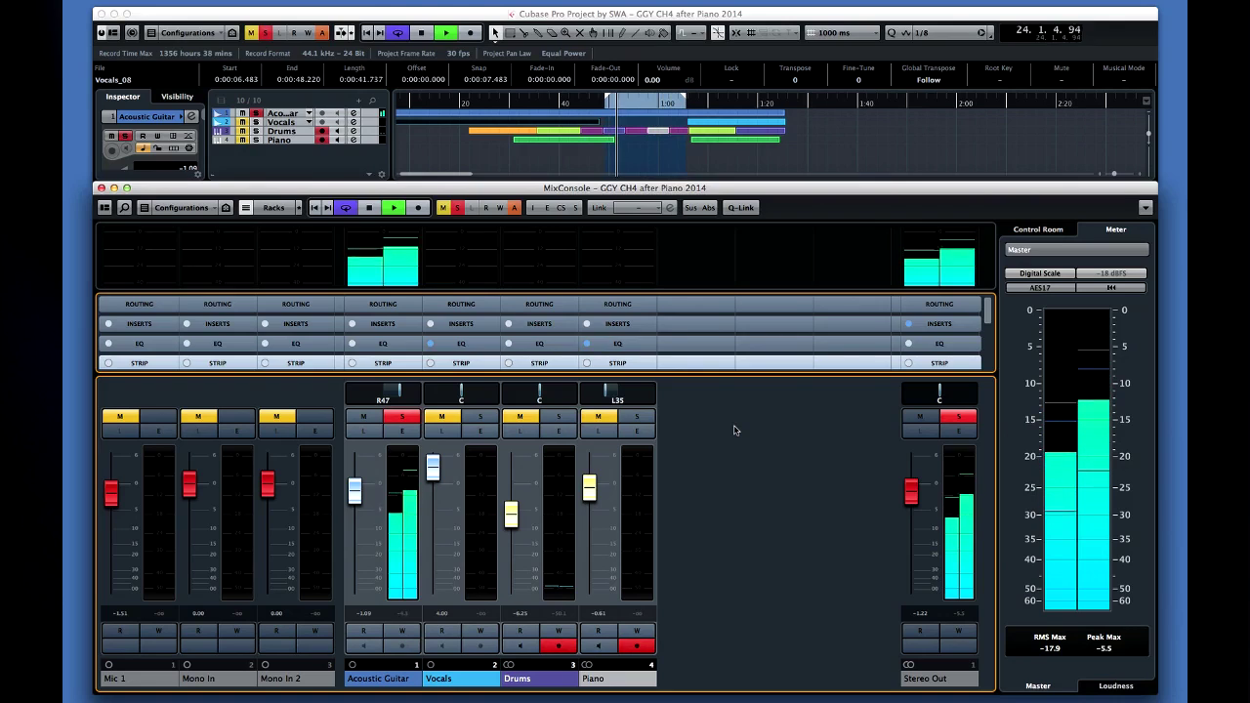
pyautogui.press('space')
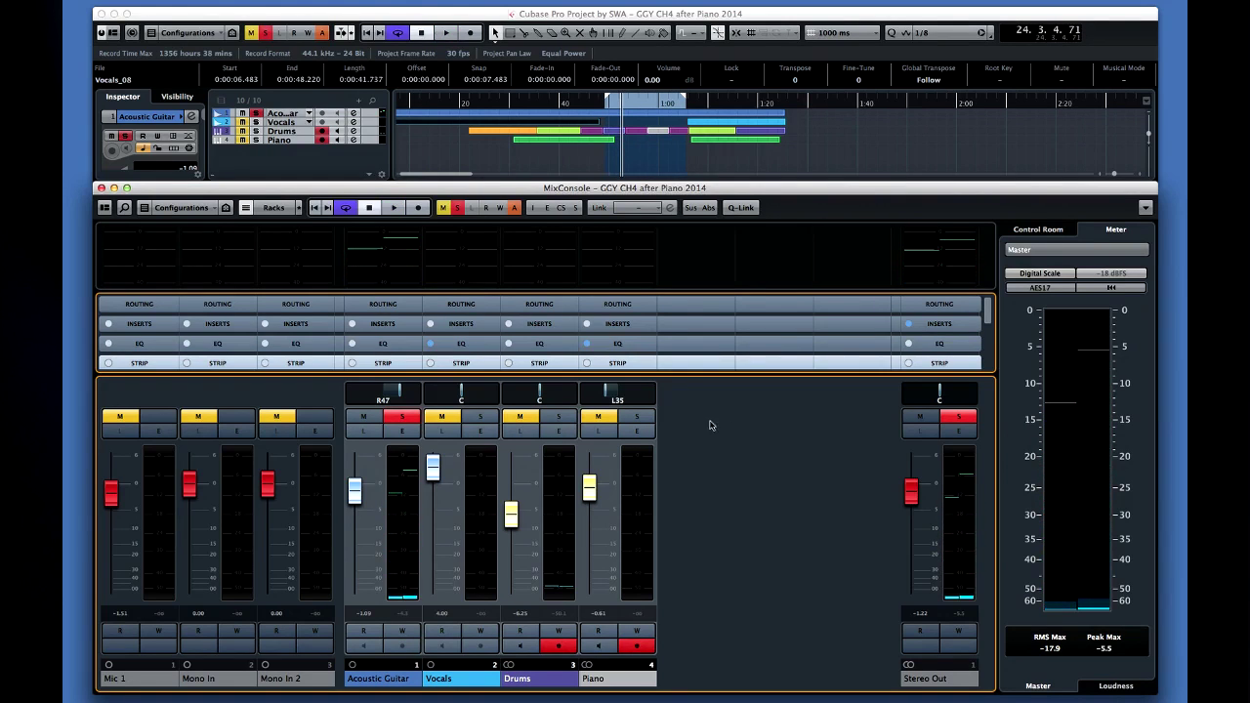
pyautogui.click(405, 433)
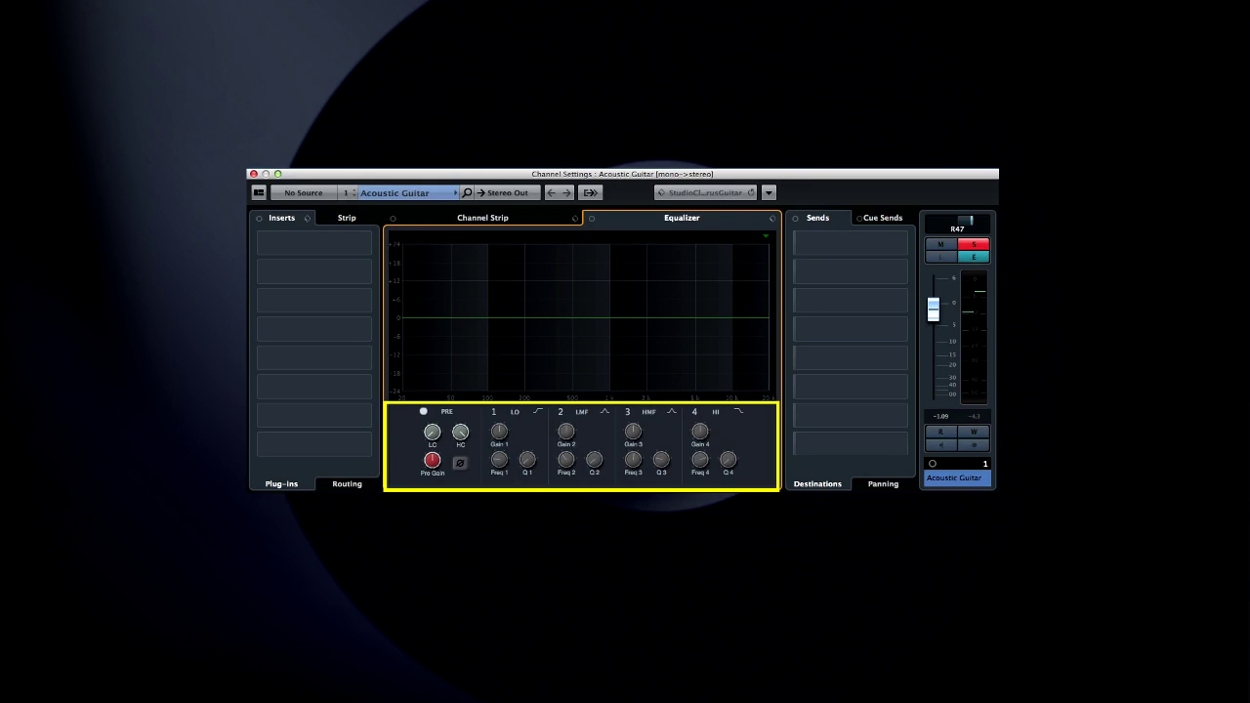
# Enable the guitar EQ bands and shape a narrow band 2 bell around 130 Hz.
pyautogui.click(441, 319)
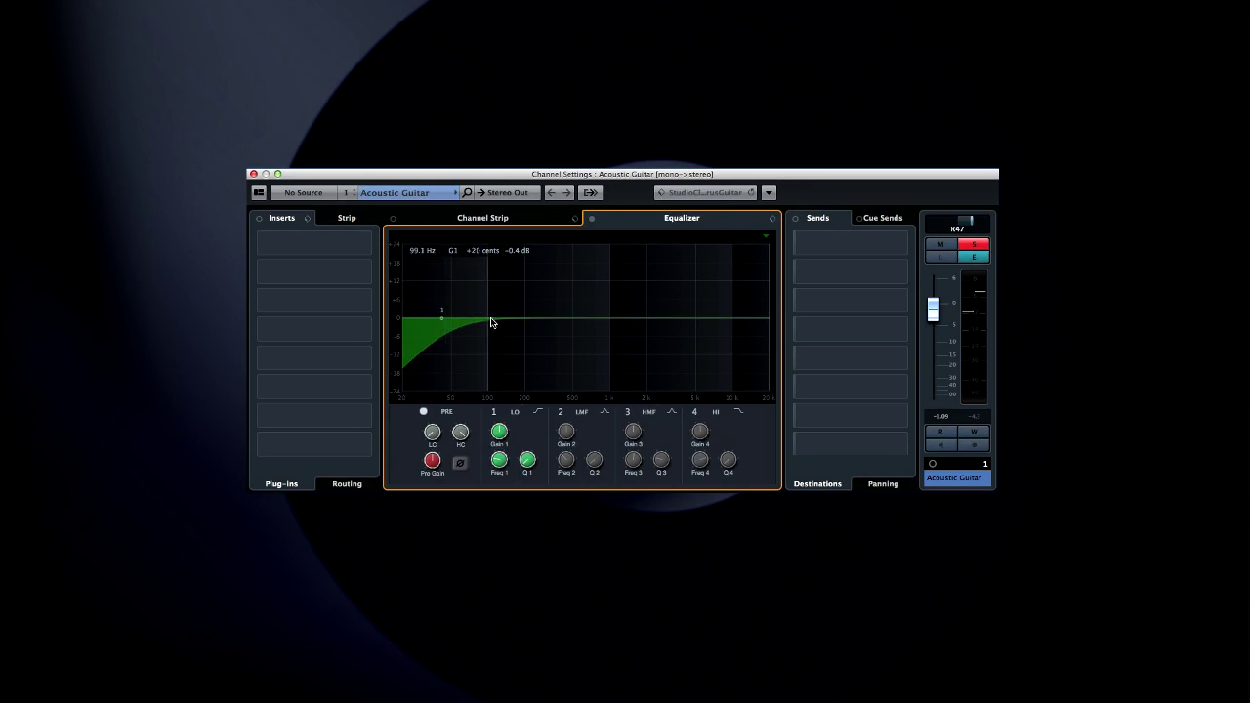
pyautogui.click(524, 319)
pyautogui.click(612, 319)
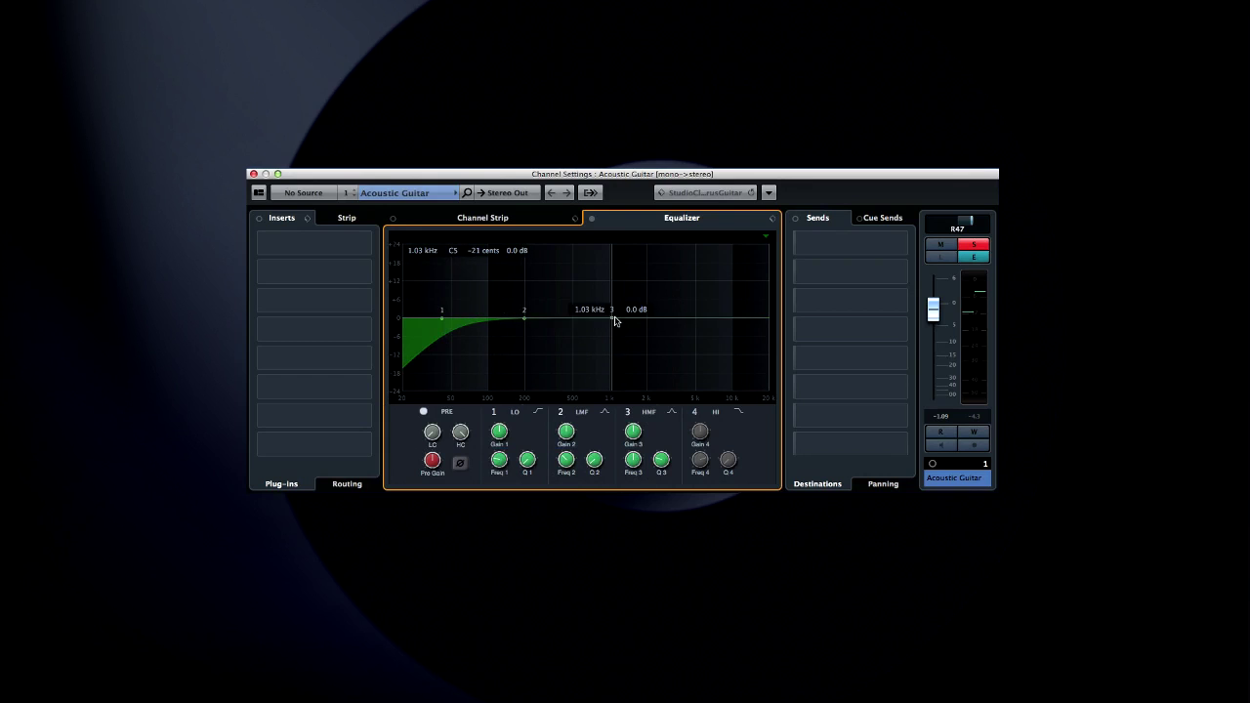
pyautogui.click(712, 319)
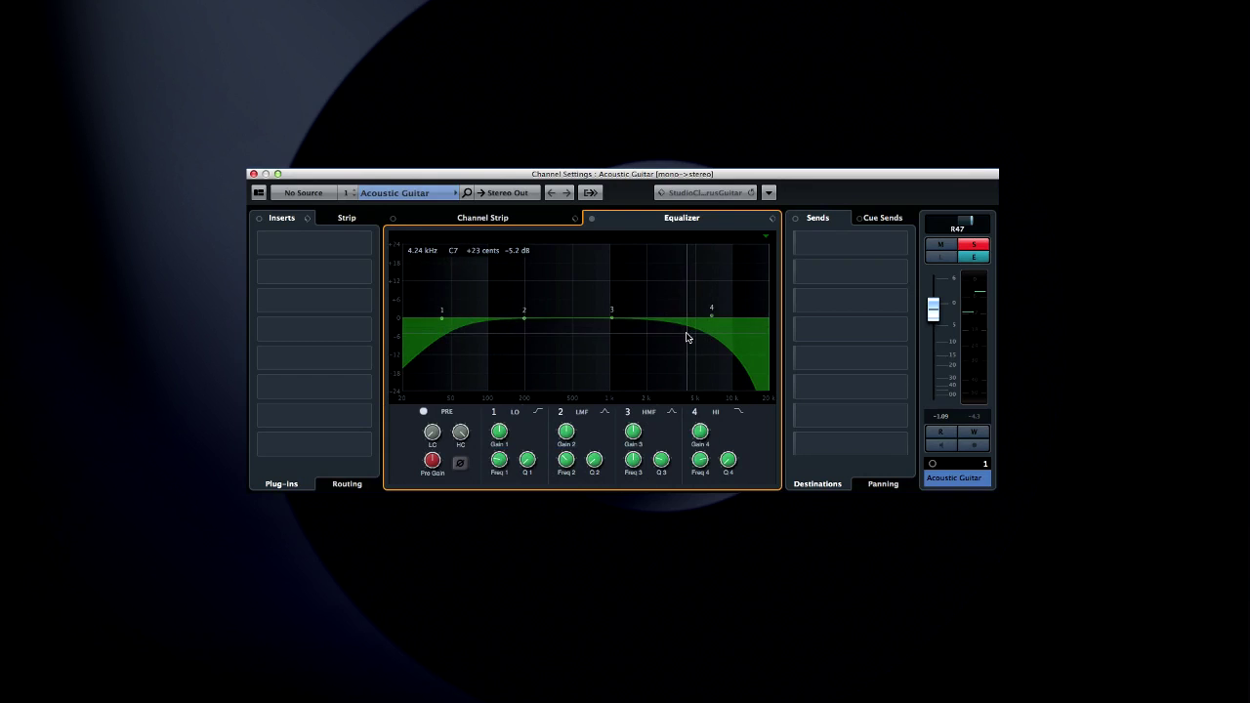
pyautogui.moveTo(570, 430); pyautogui.dragTo(562, 405)
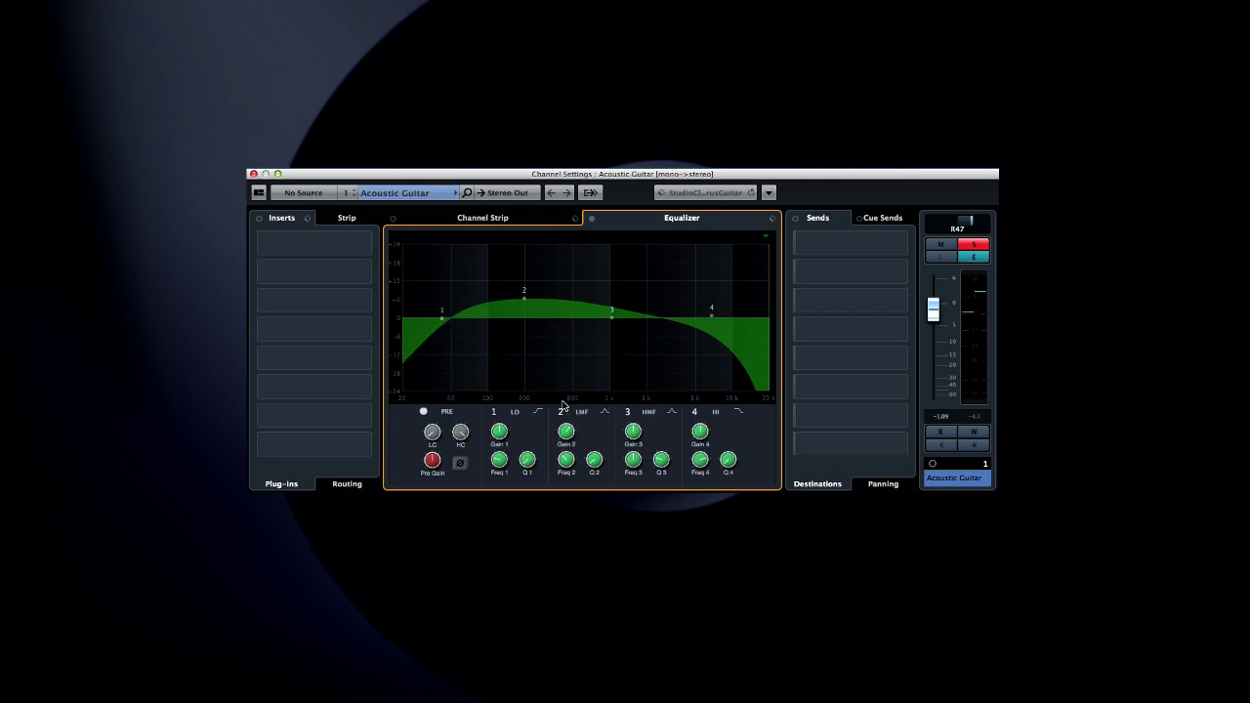
pyautogui.moveTo(565, 463)
pyautogui.mouseDown()
pyautogui.moveTo(564, 445)
pyautogui.moveTo(558, 467)
pyautogui.mouseUp()
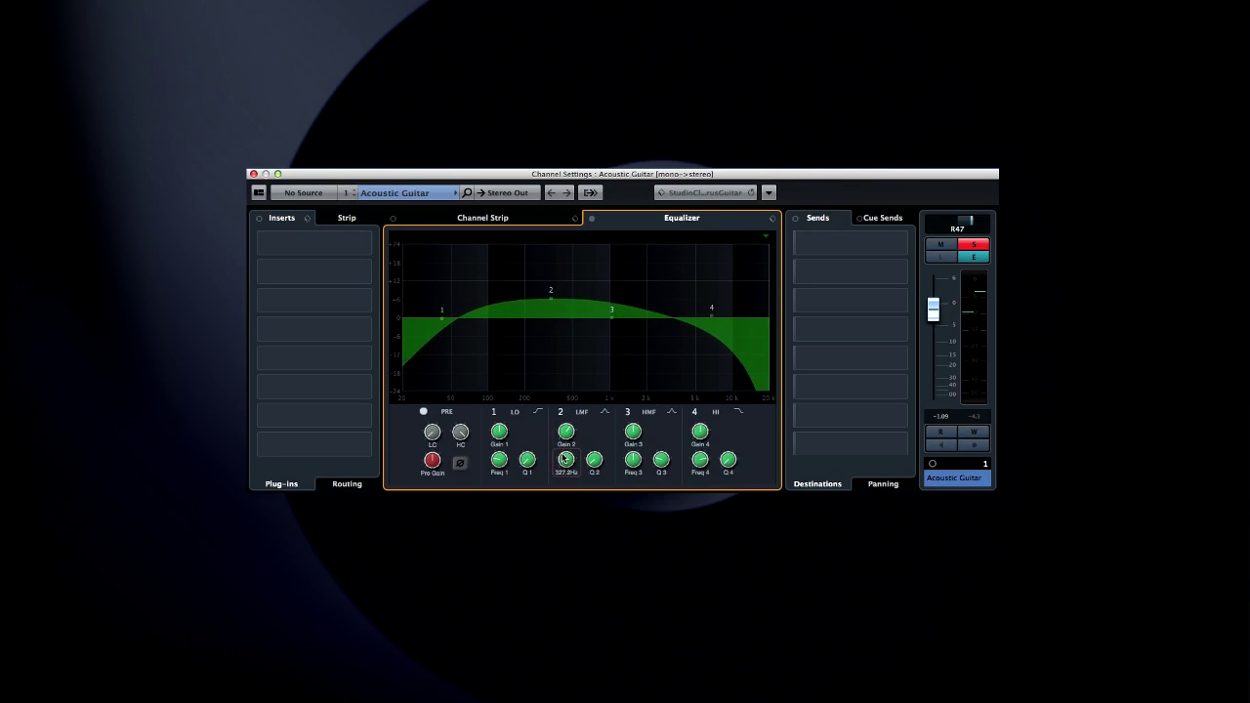
pyautogui.moveTo(595, 467); pyautogui.dragTo(596, 458)
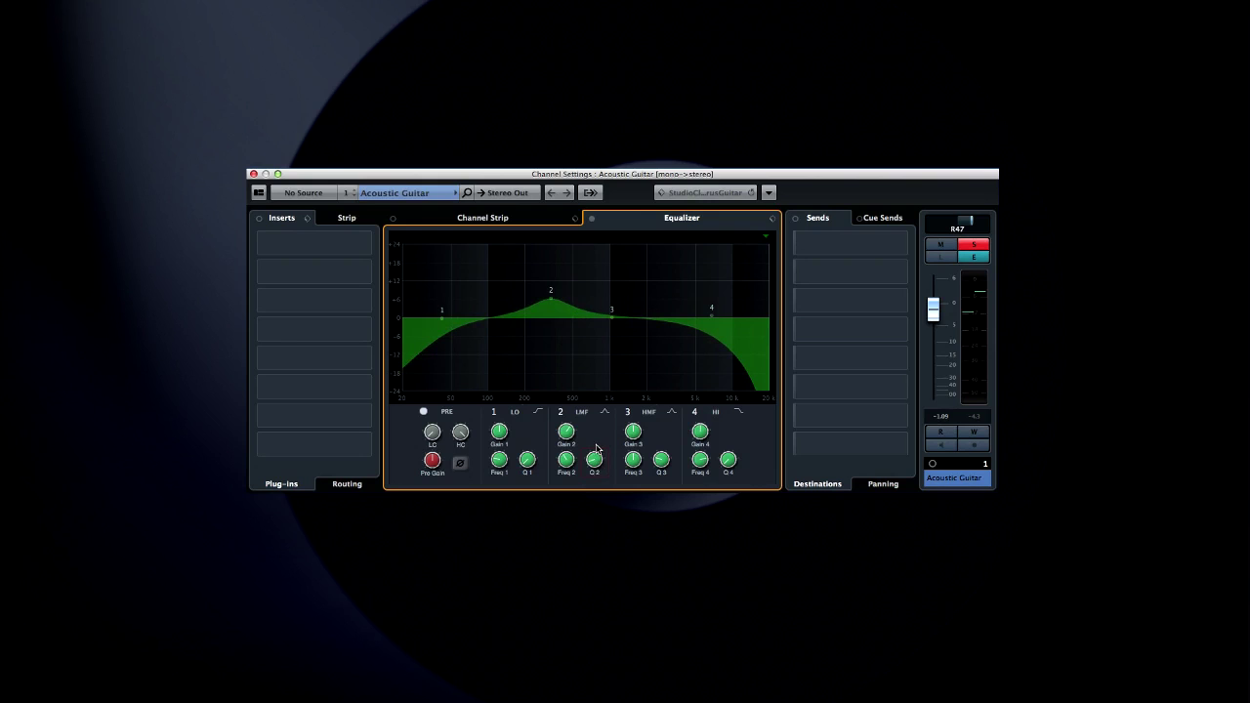
pyautogui.moveTo(595, 456); pyautogui.dragTo(599, 422)
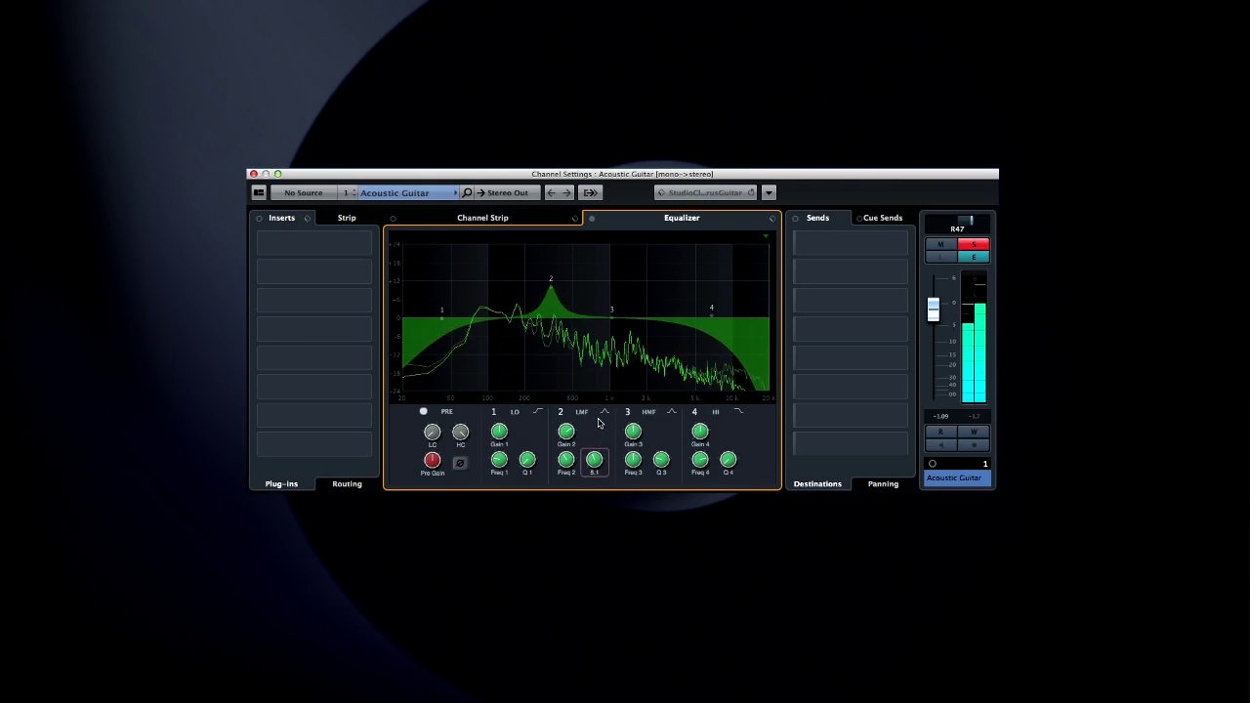
pyautogui.moveTo(566, 462)
pyautogui.mouseDown()
pyautogui.moveTo(570, 446)
pyautogui.moveTo(563, 461)
pyautogui.mouseUp()
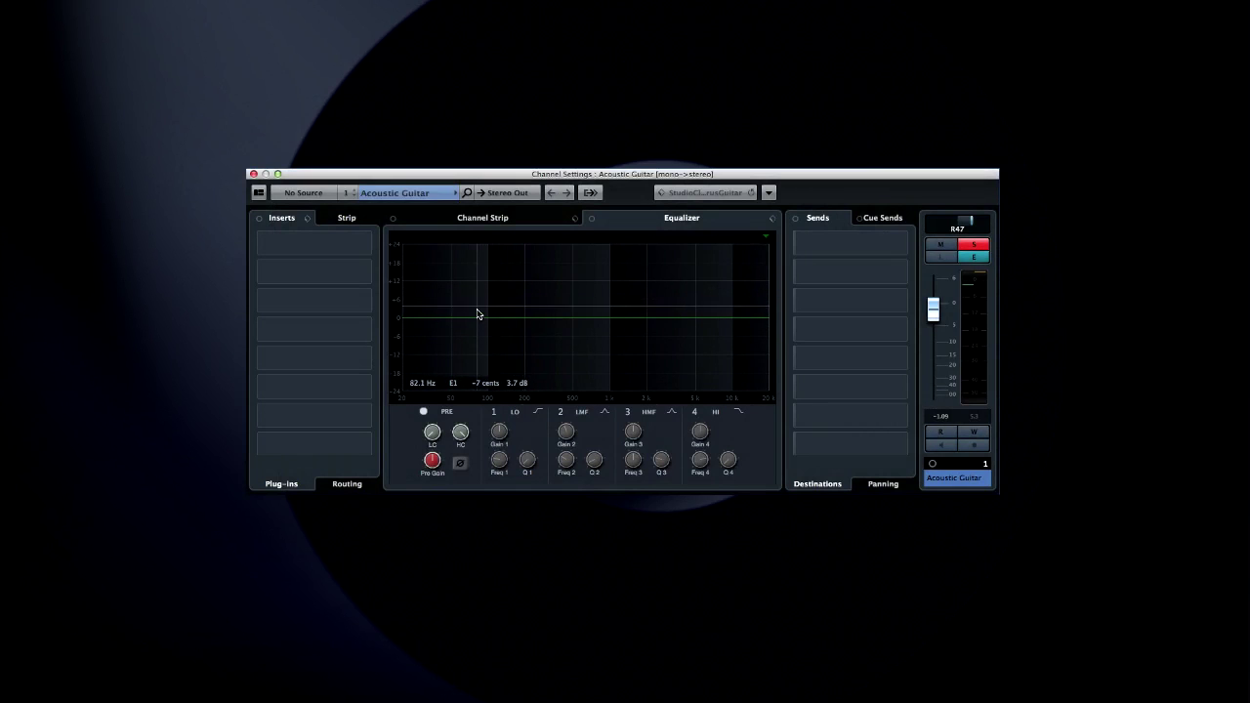
# Sweep a very narrow band 2 boost during playback, then turn it into a cut near 100 Hz.
pyautogui.press('space')
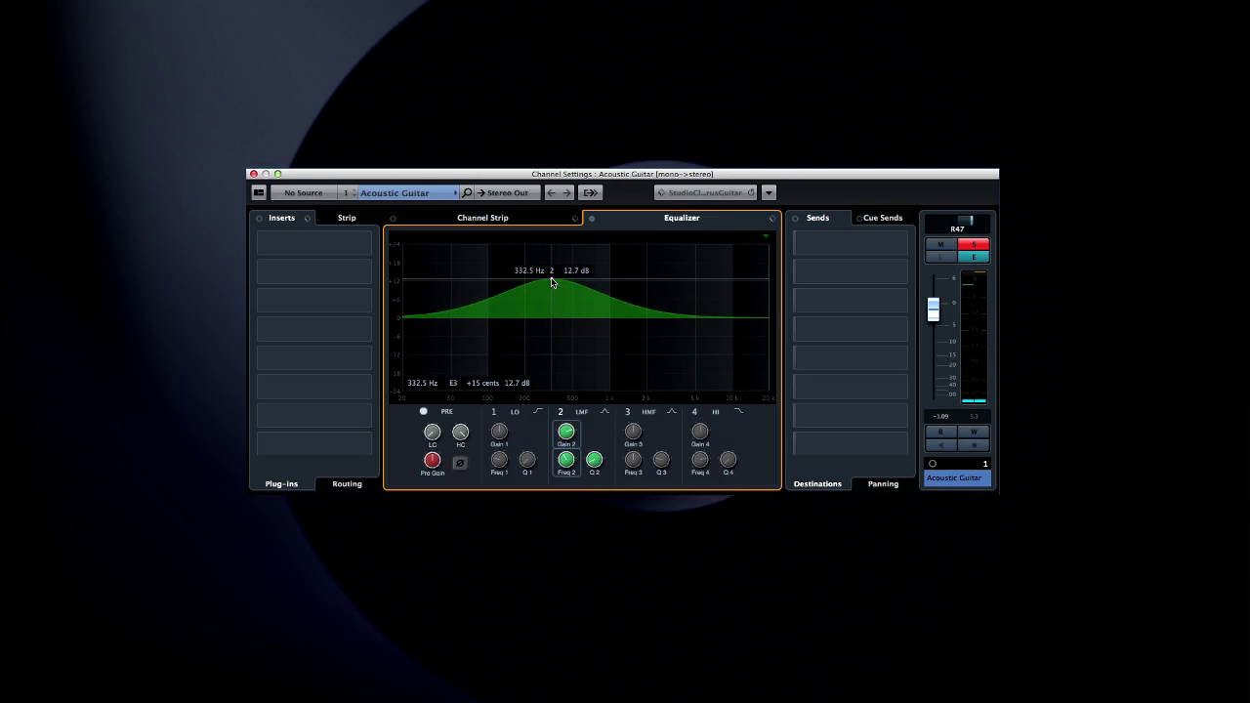
pyautogui.moveTo(593, 461); pyautogui.dragTo(597, 390)
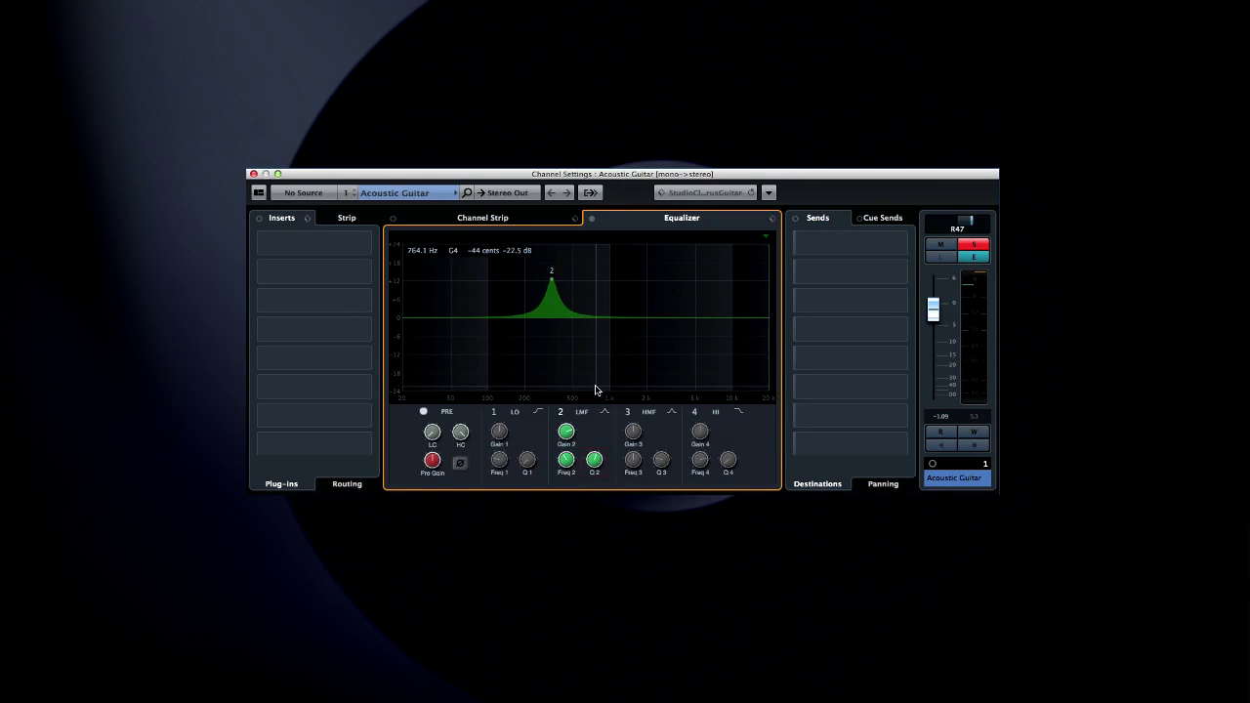
pyautogui.press('space')
pyautogui.moveTo(566, 460)
pyautogui.mouseDown()
pyautogui.moveTo(573, 431)
pyautogui.moveTo(553, 461)
pyautogui.mouseUp()
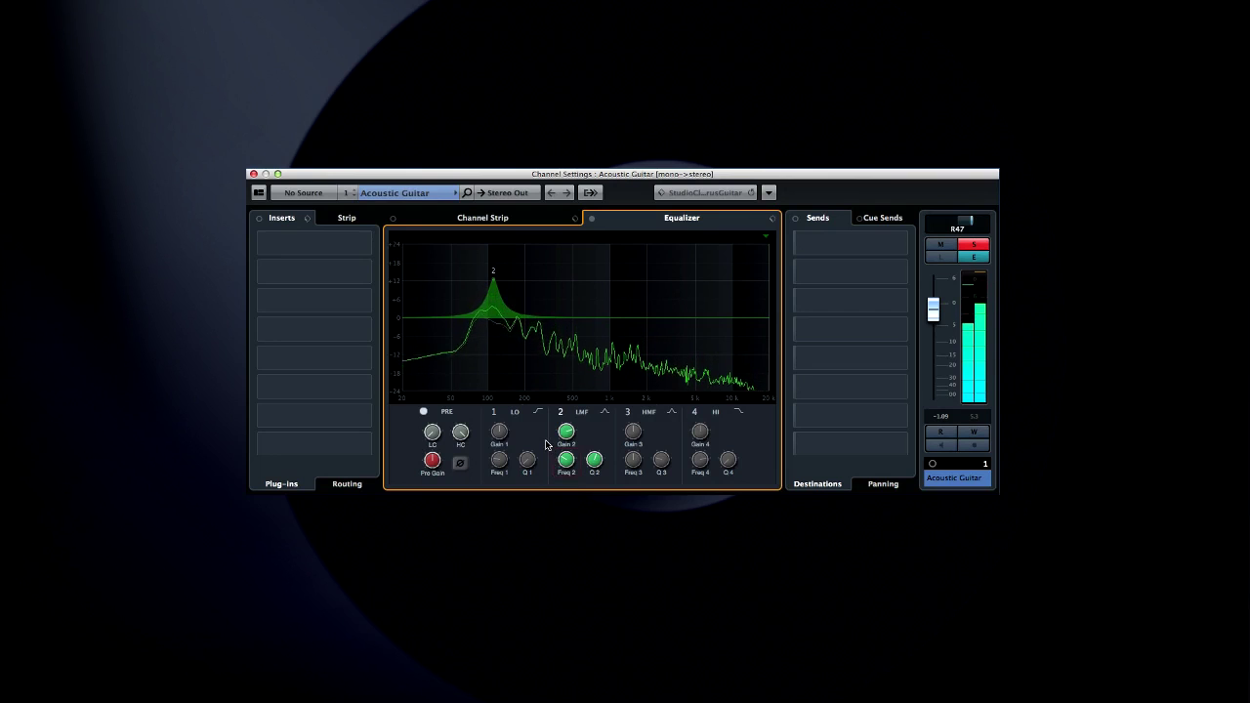
pyautogui.moveTo(493, 276); pyautogui.dragTo(494, 337)
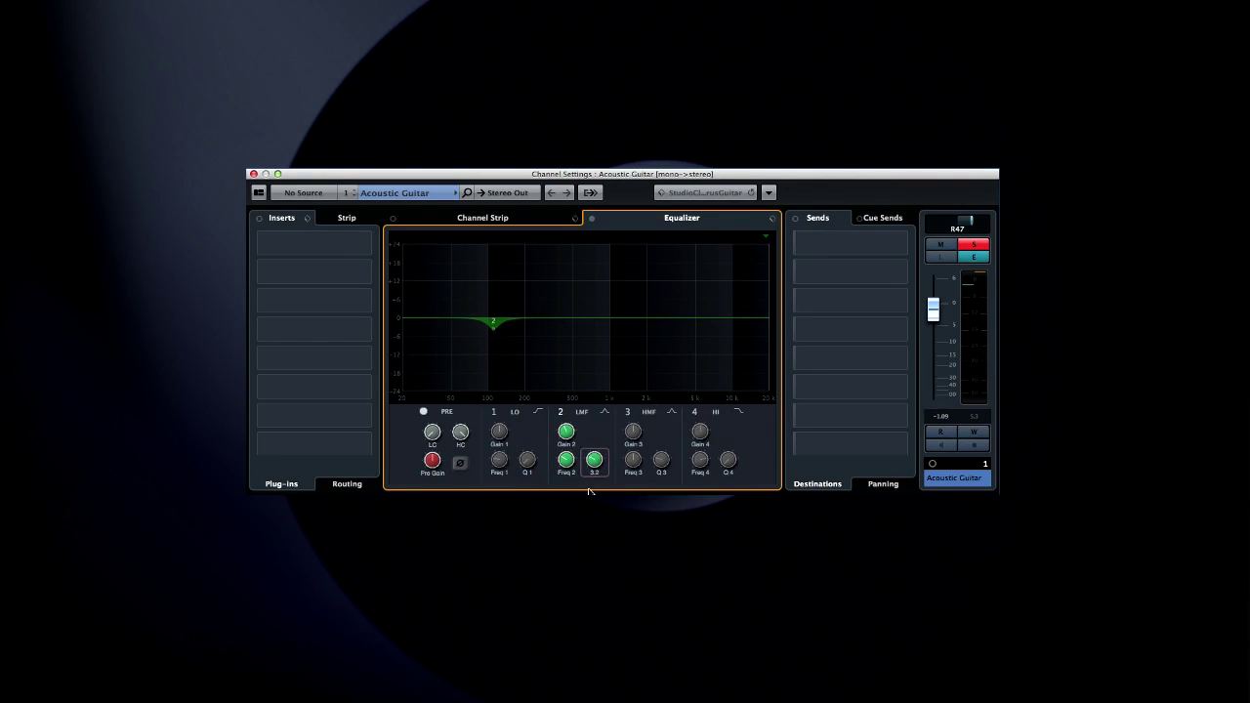
pyautogui.press('space')
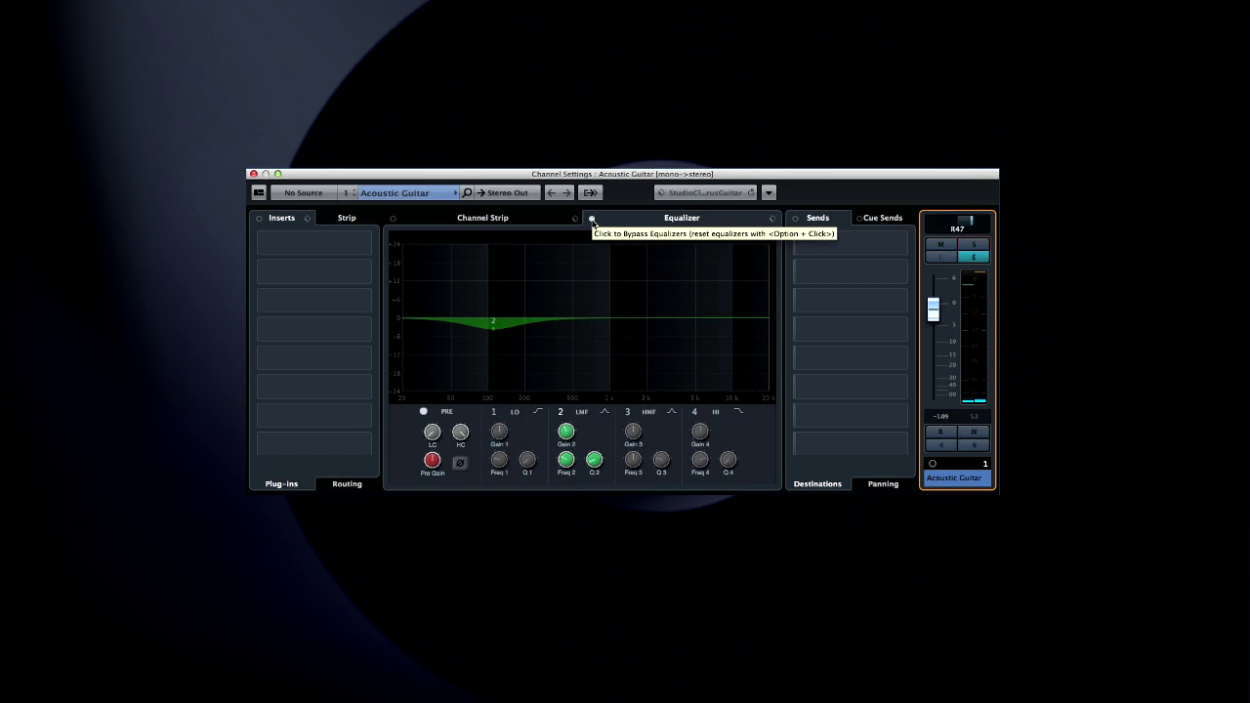
pyautogui.click(592, 220)
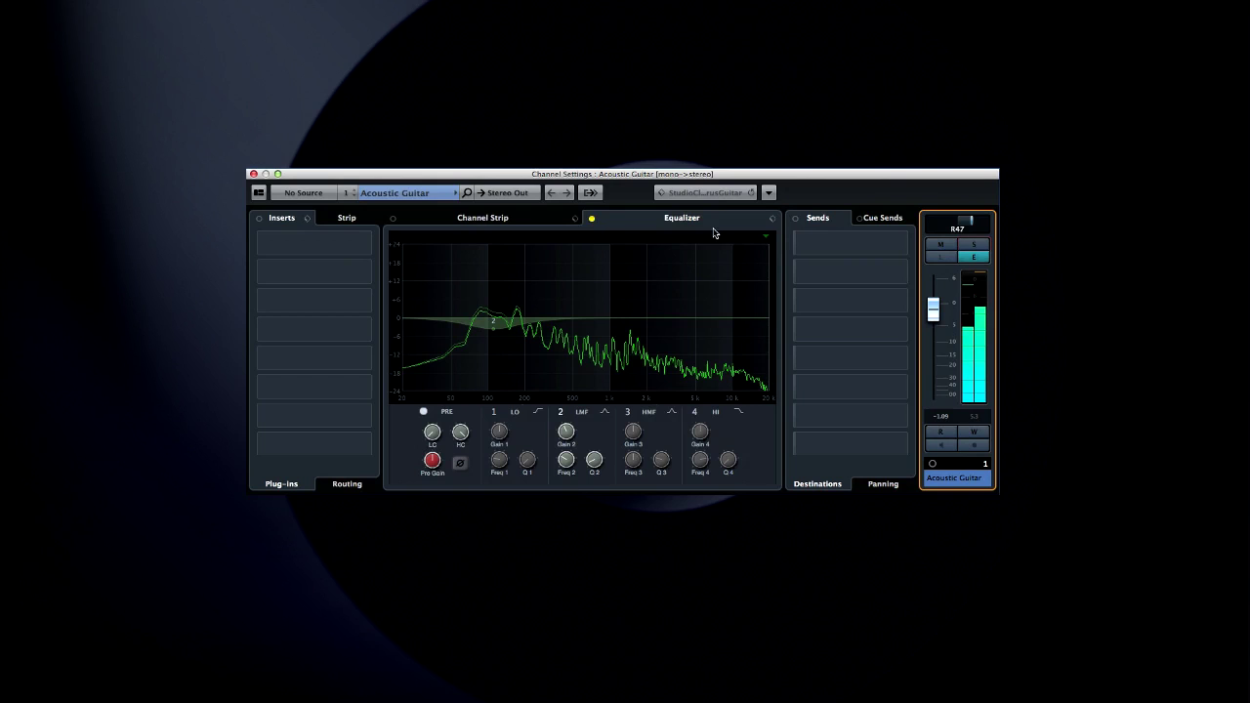
pyautogui.click(973, 244)
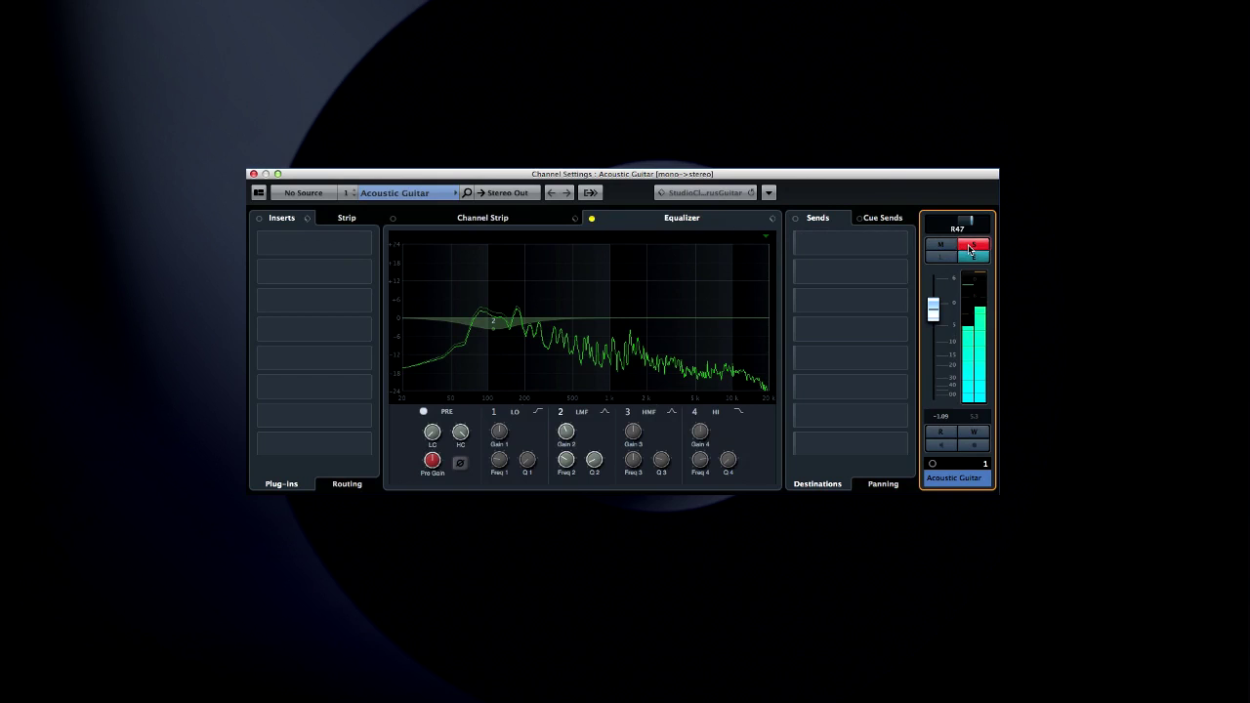
pyautogui.click(592, 219)
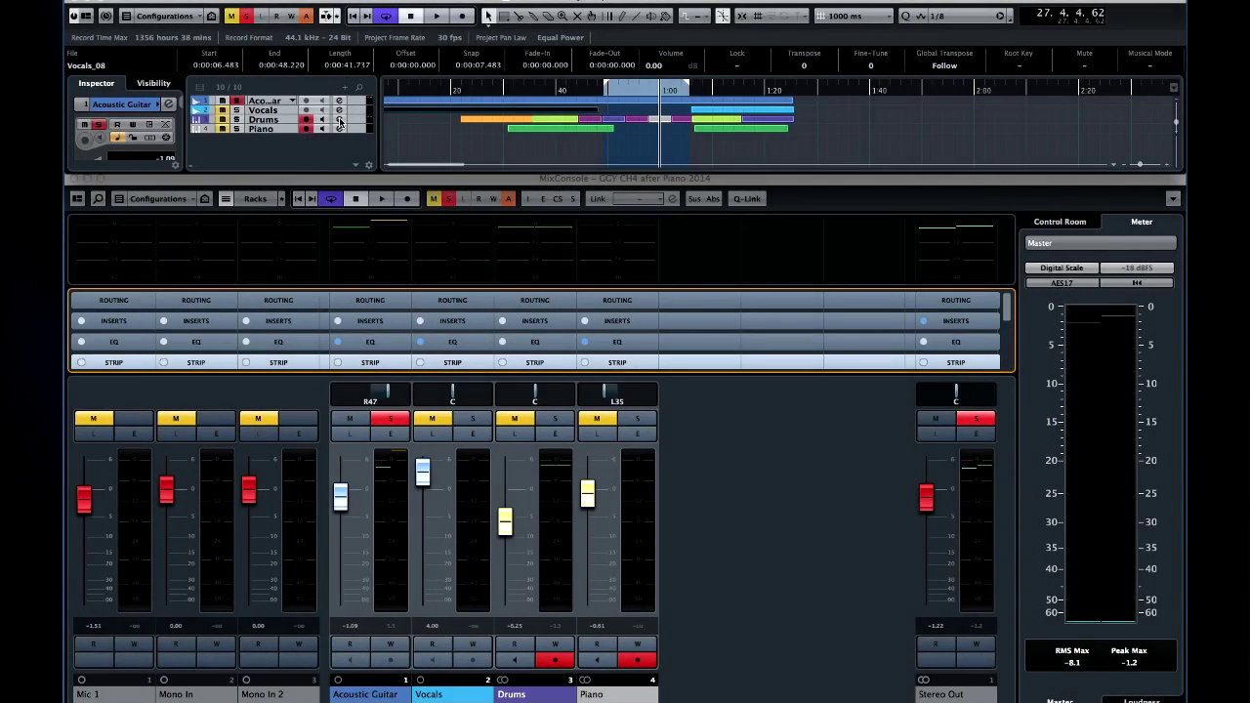
# Browse the Drums channel's insert effects list with all Steinberg folders expanded.
pyautogui.click(340, 122)
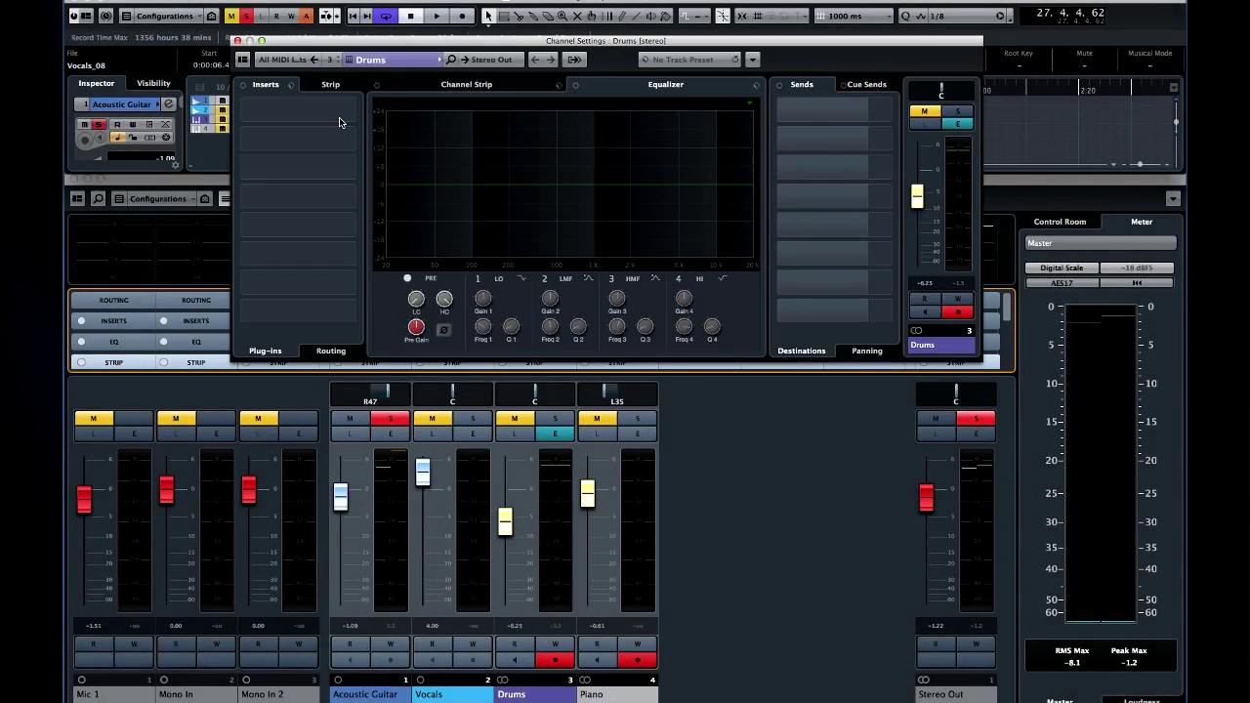
pyautogui.click(295, 108)
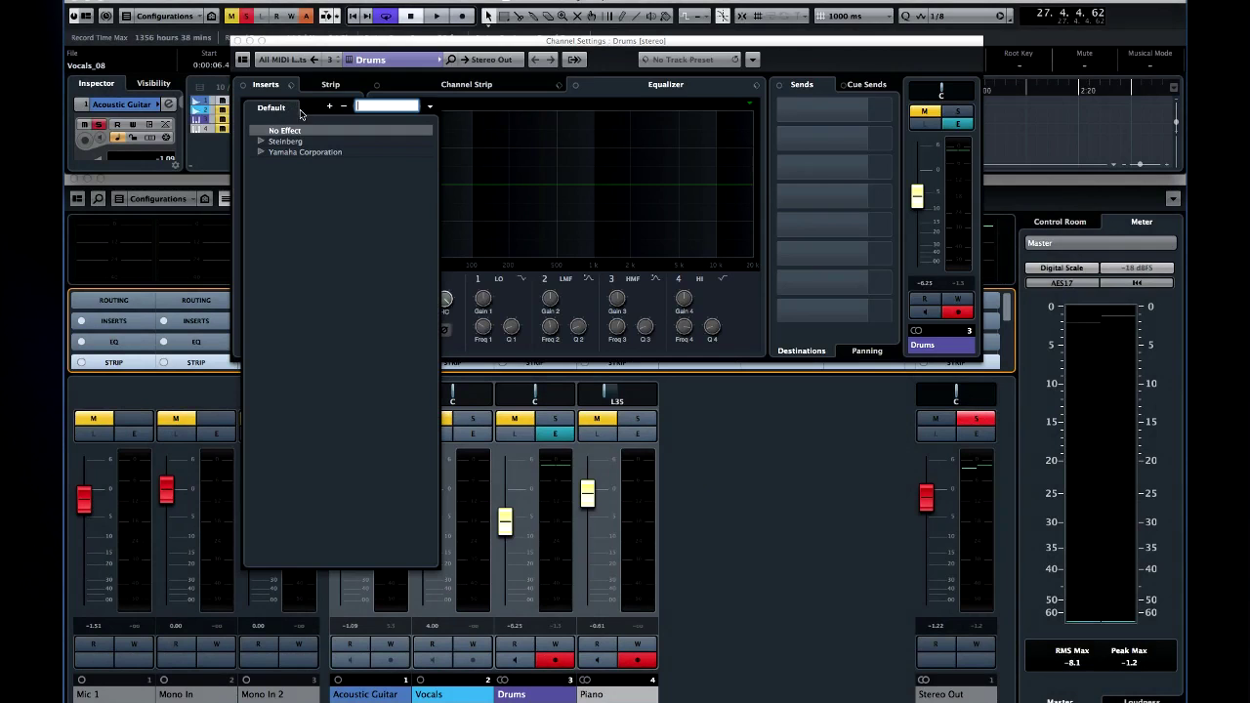
pyautogui.click(330, 106)
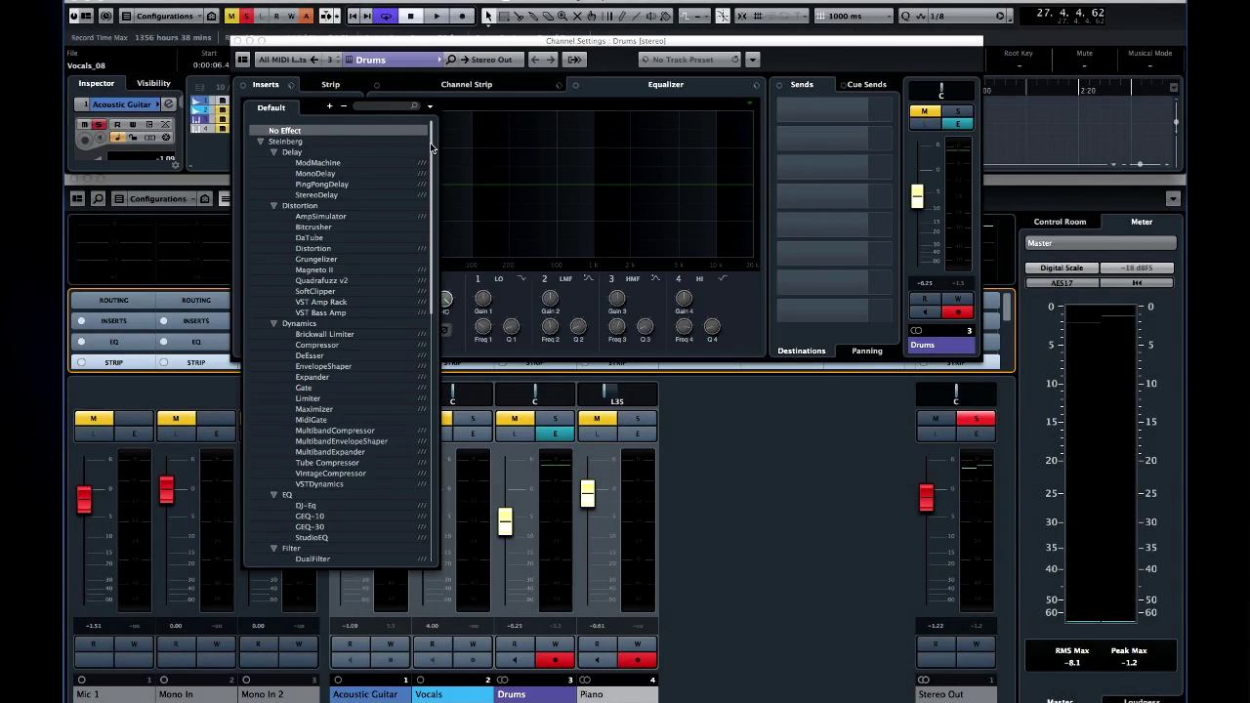
pyautogui.moveTo(430, 149)
pyautogui.mouseDown()
pyautogui.moveTo(429, 403)
pyautogui.moveTo(437, 143)
pyautogui.mouseUp()
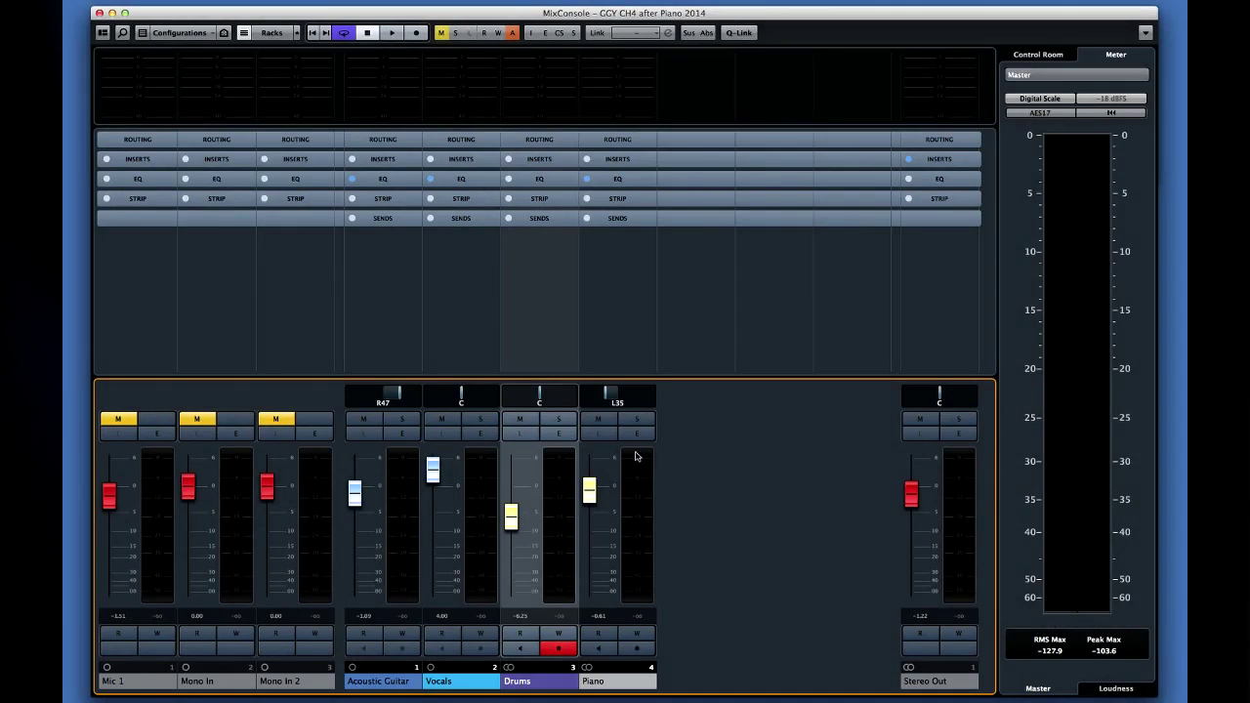
# Insert a Steinberg Dynamics Compressor on the Drums channel.
pyautogui.click(561, 435)
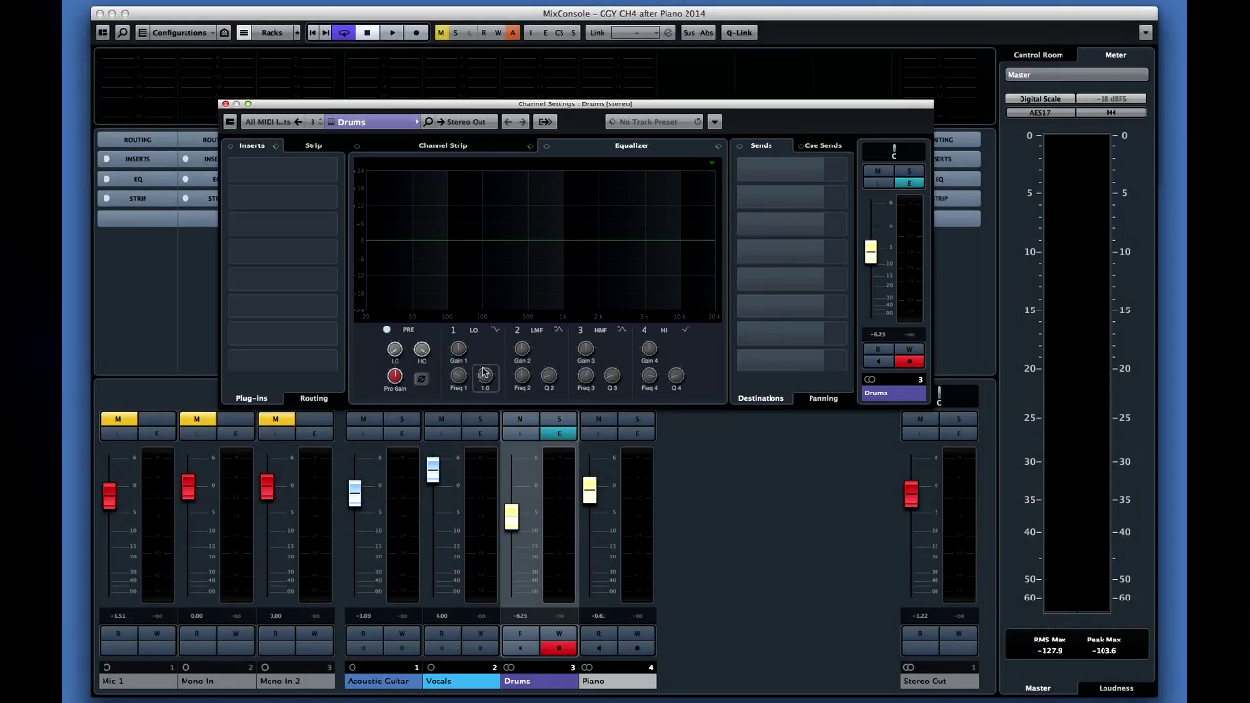
pyautogui.click(274, 166)
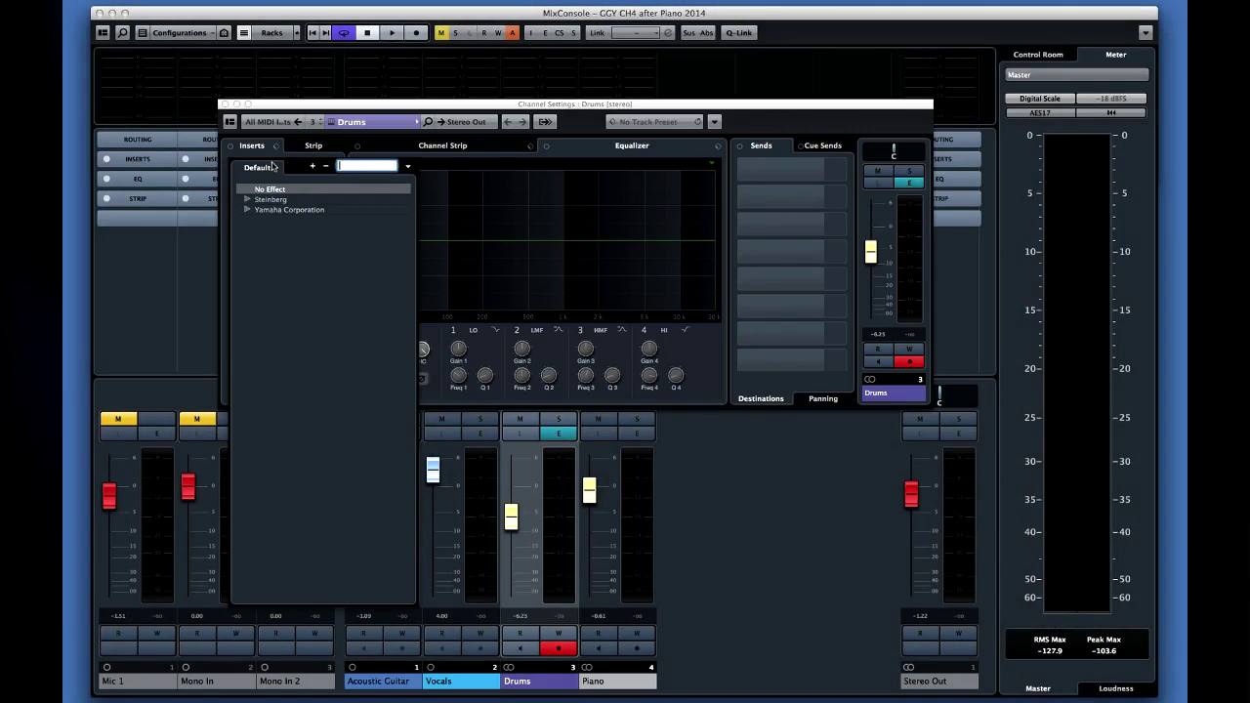
pyautogui.click(247, 201)
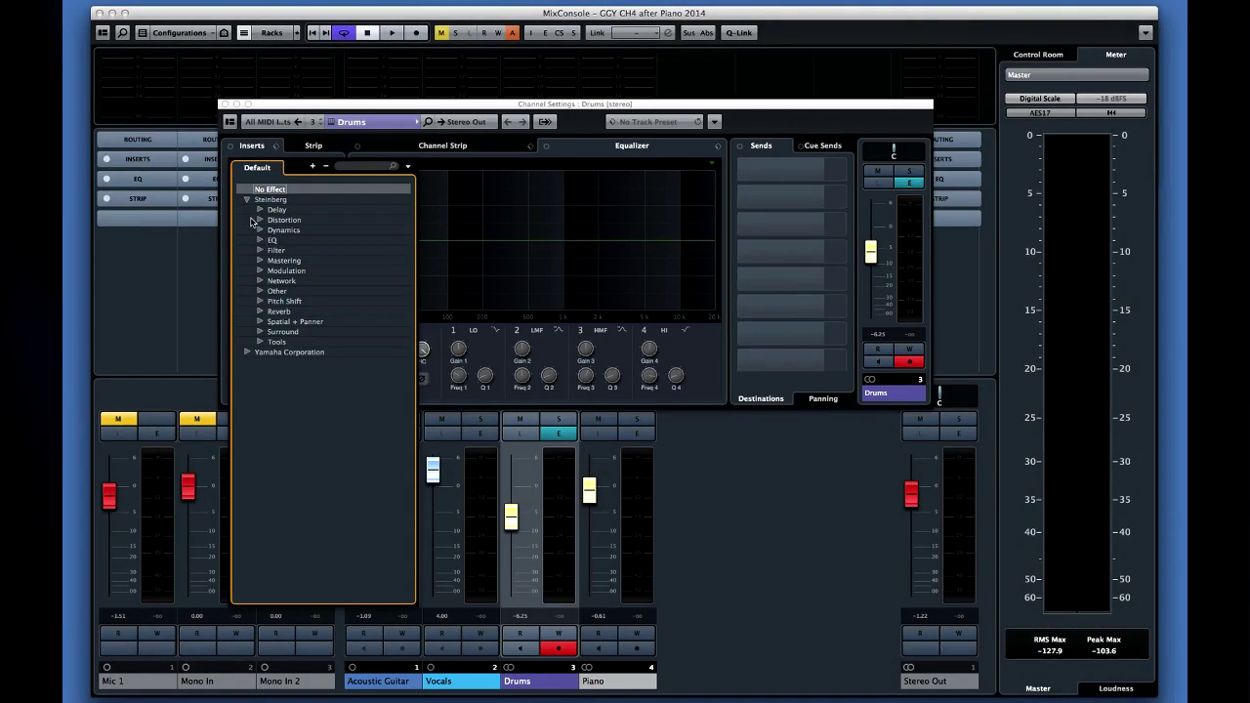
pyautogui.click(259, 231)
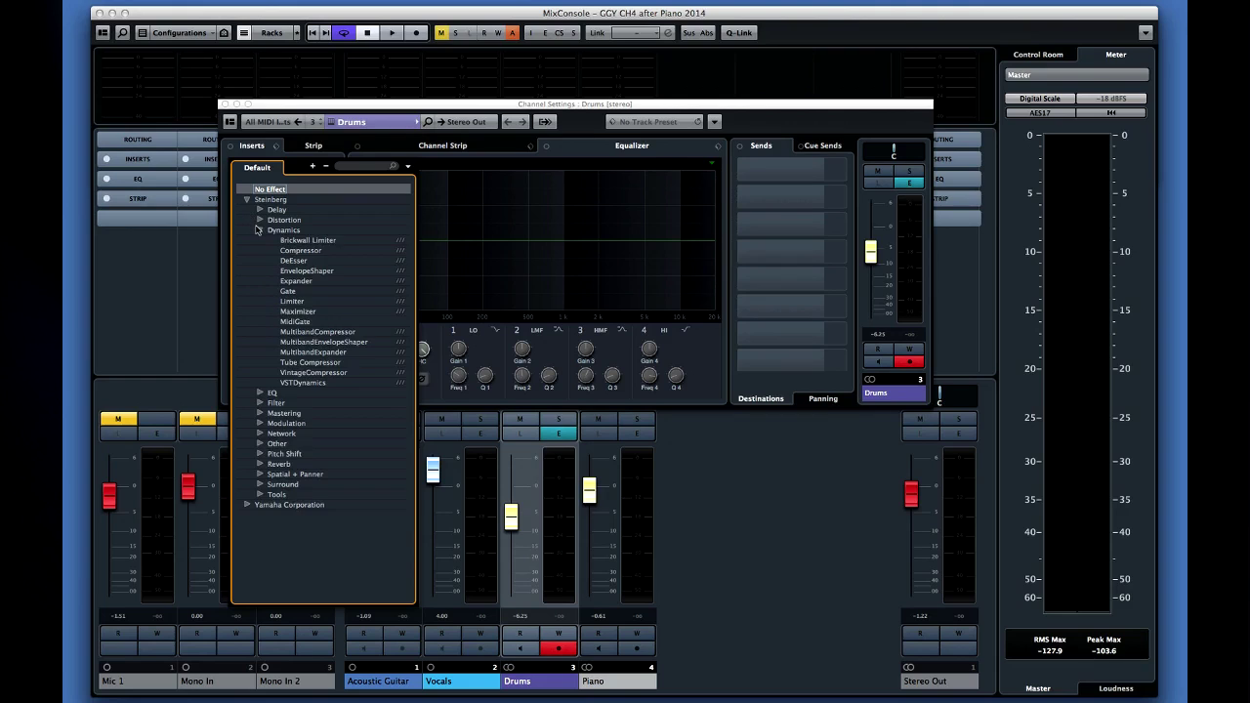
pyautogui.click(301, 251)
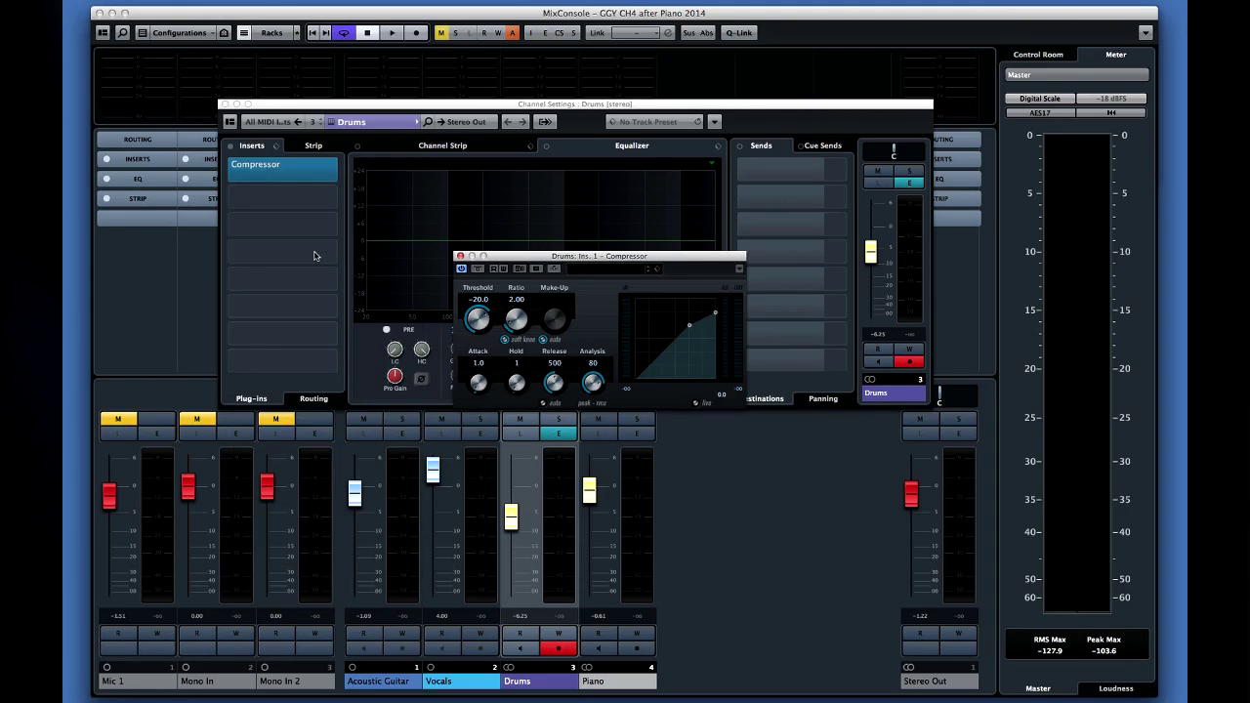
# Load the Funky Drums preset into the Drums compressor.
pyautogui.click(641, 273)
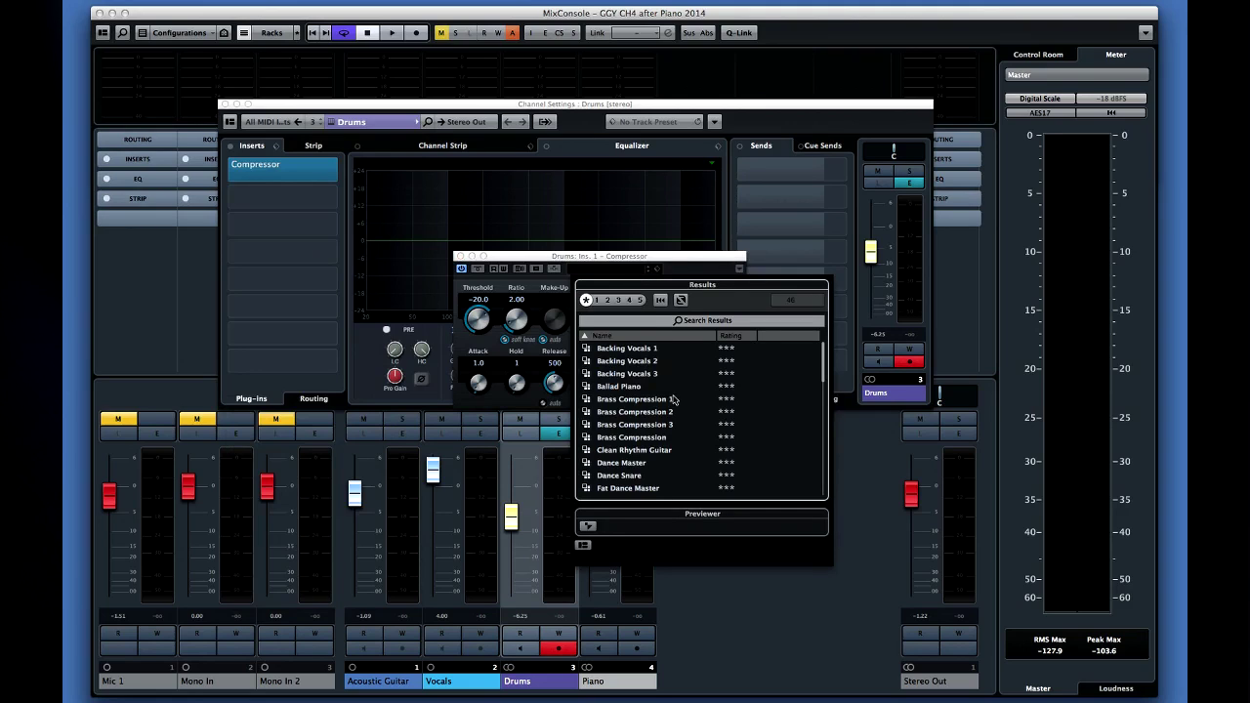
pyautogui.scroll(-5, 674, 401)
pyautogui.click(643, 363)
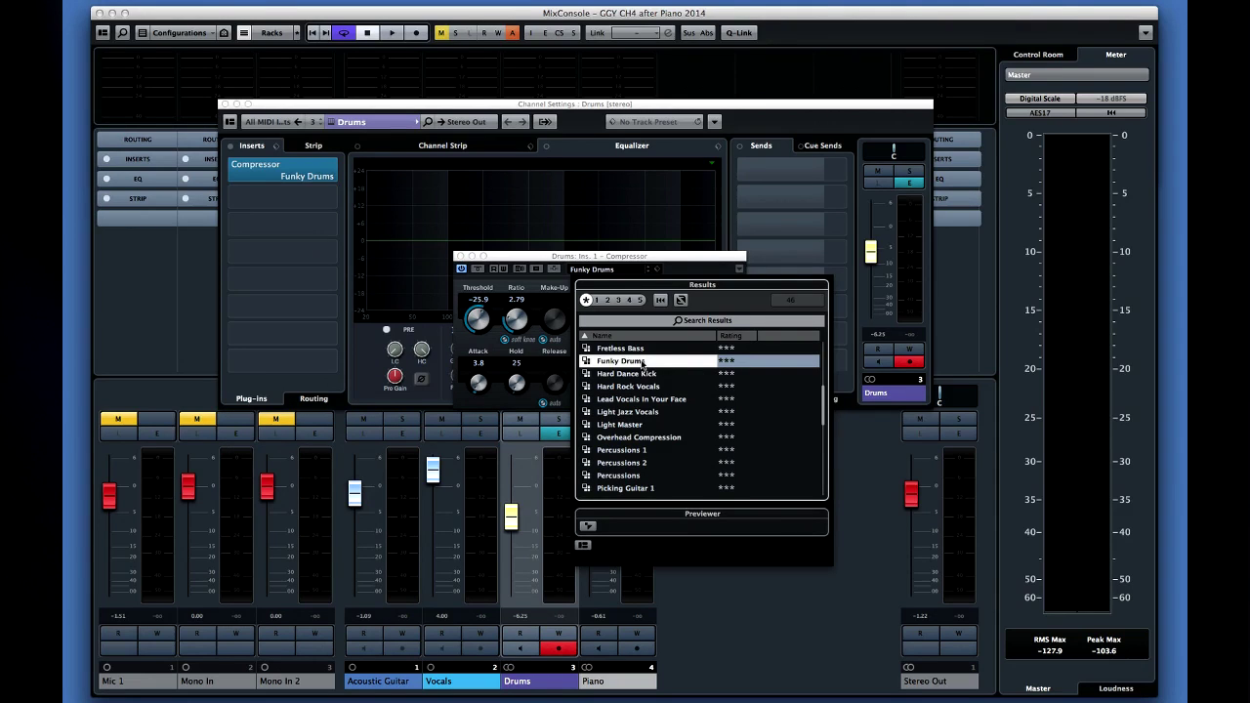
pyautogui.doubleClick(643, 363)
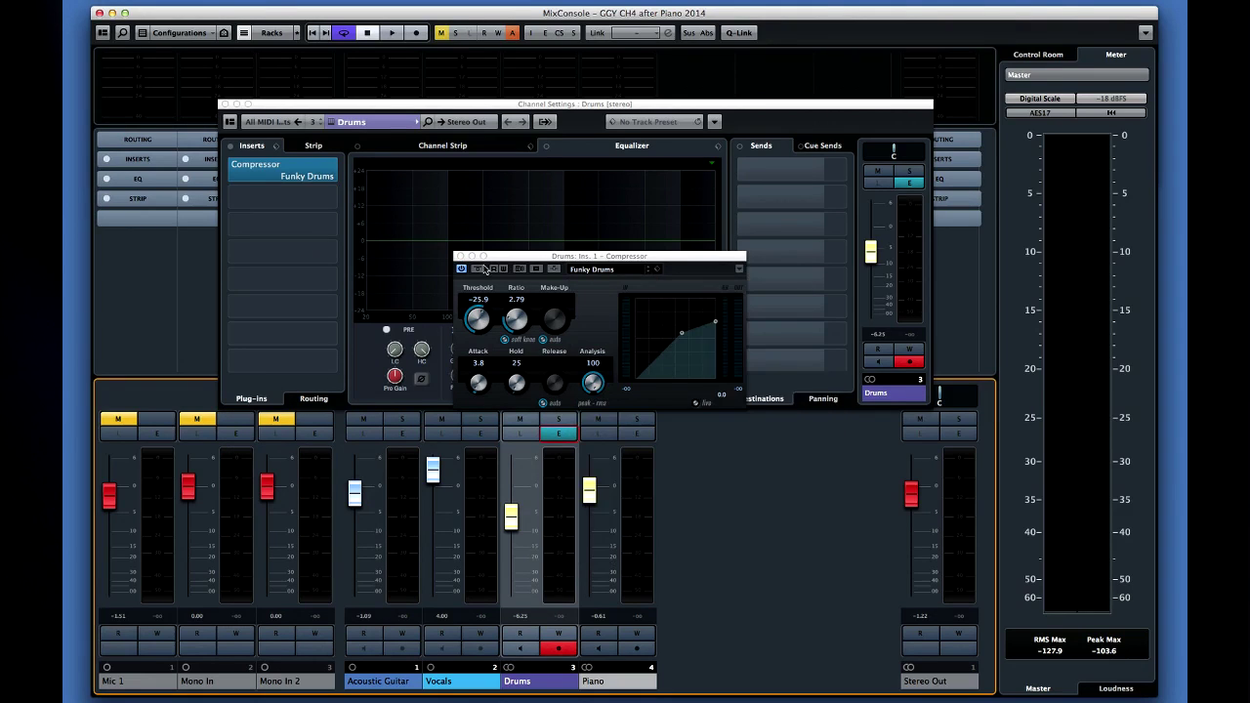
pyautogui.click(460, 257)
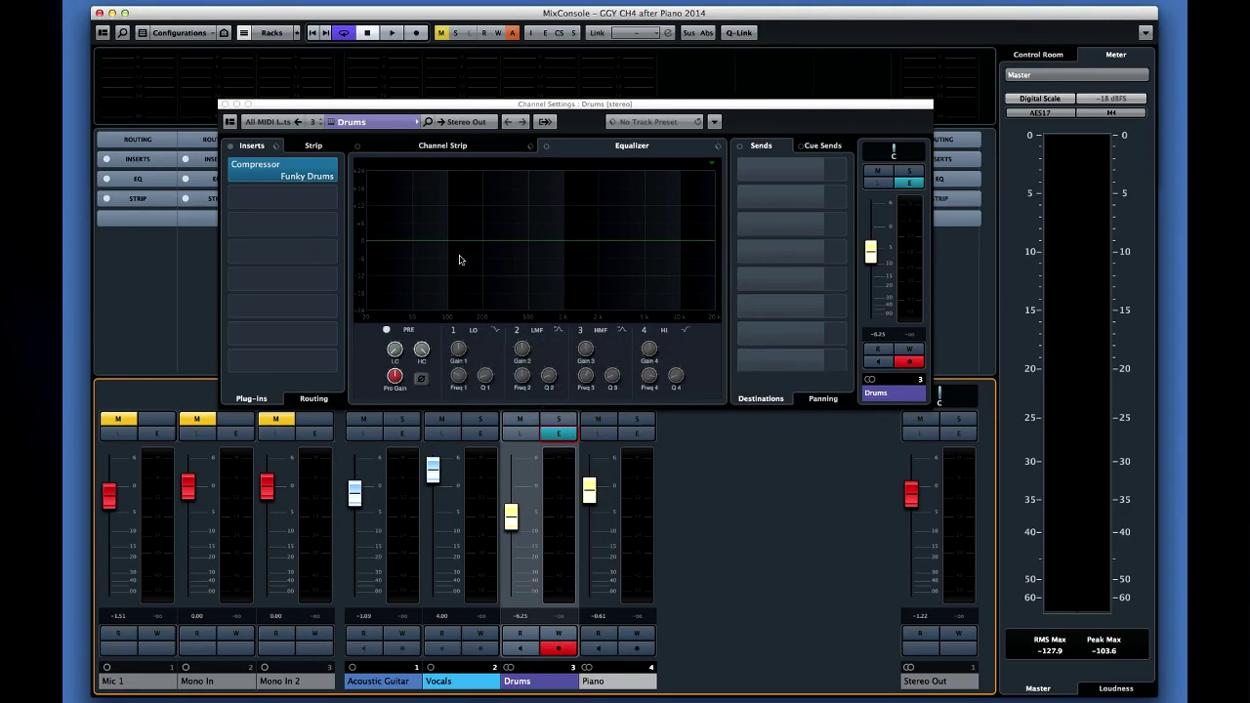
# Create a RoomWorks FX channel from Piano's first send slot.
pyautogui.rightClick(781, 172)
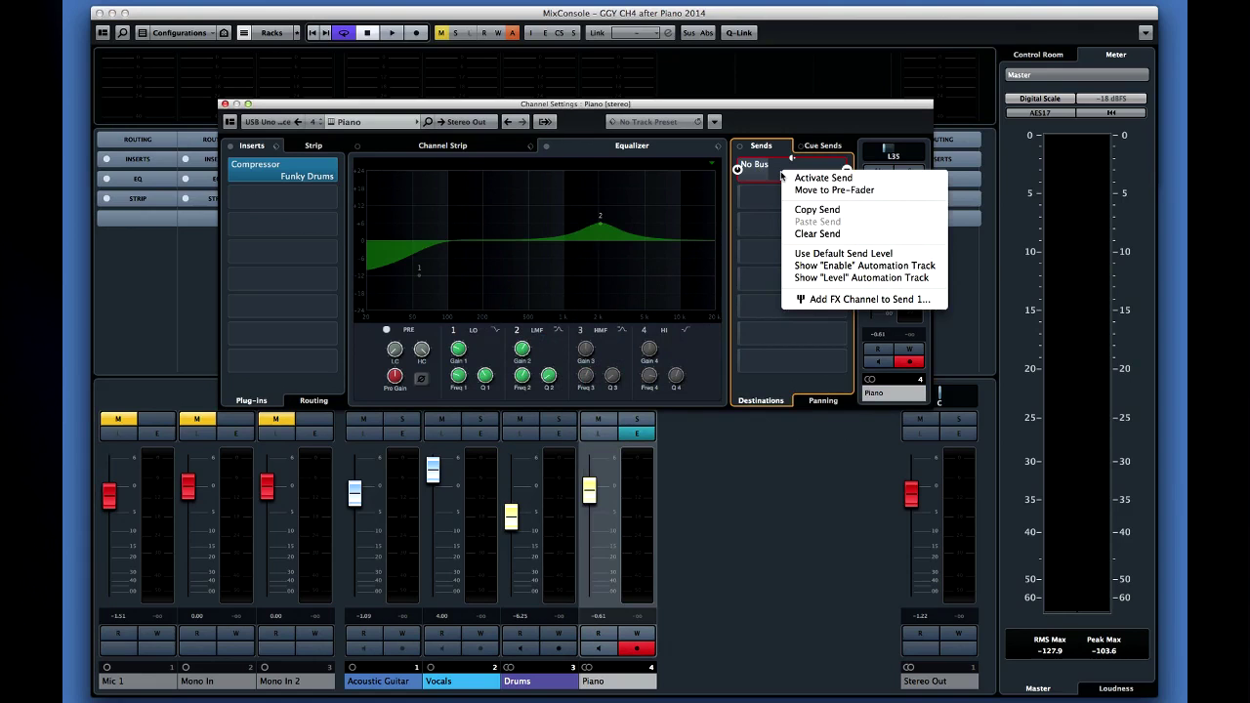
pyautogui.click(818, 298)
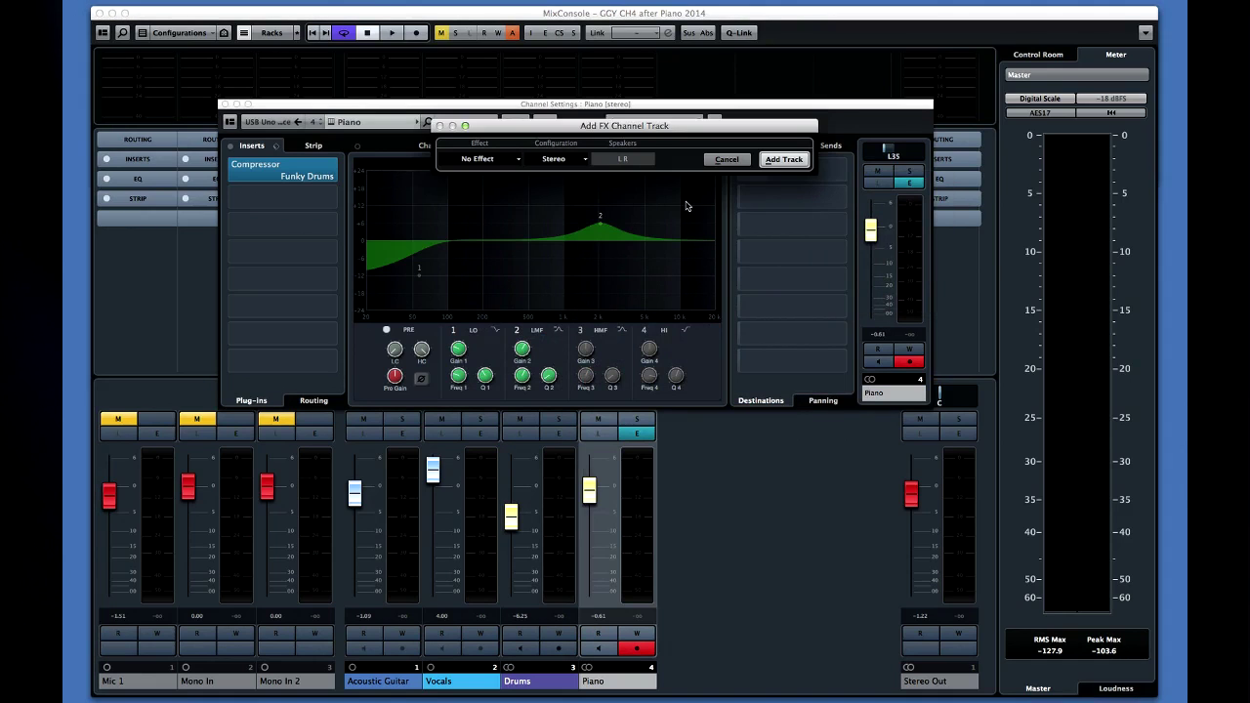
pyautogui.click(521, 163)
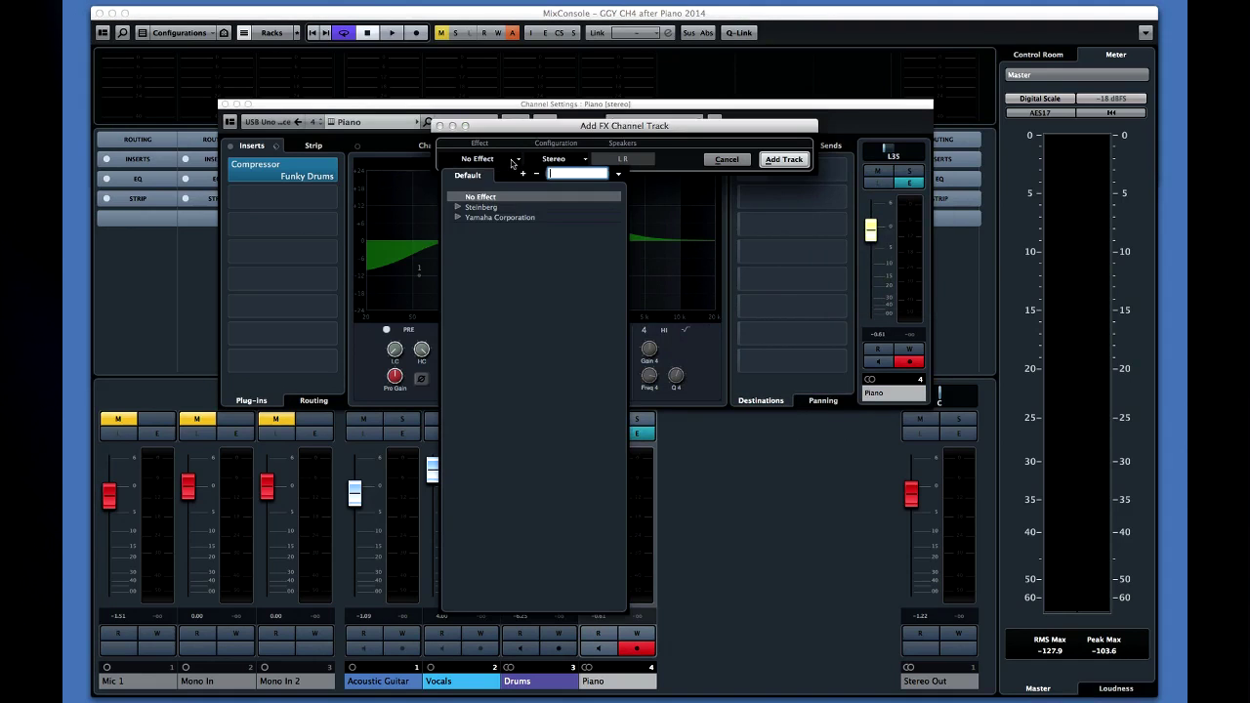
pyautogui.click(459, 207)
pyautogui.click(470, 319)
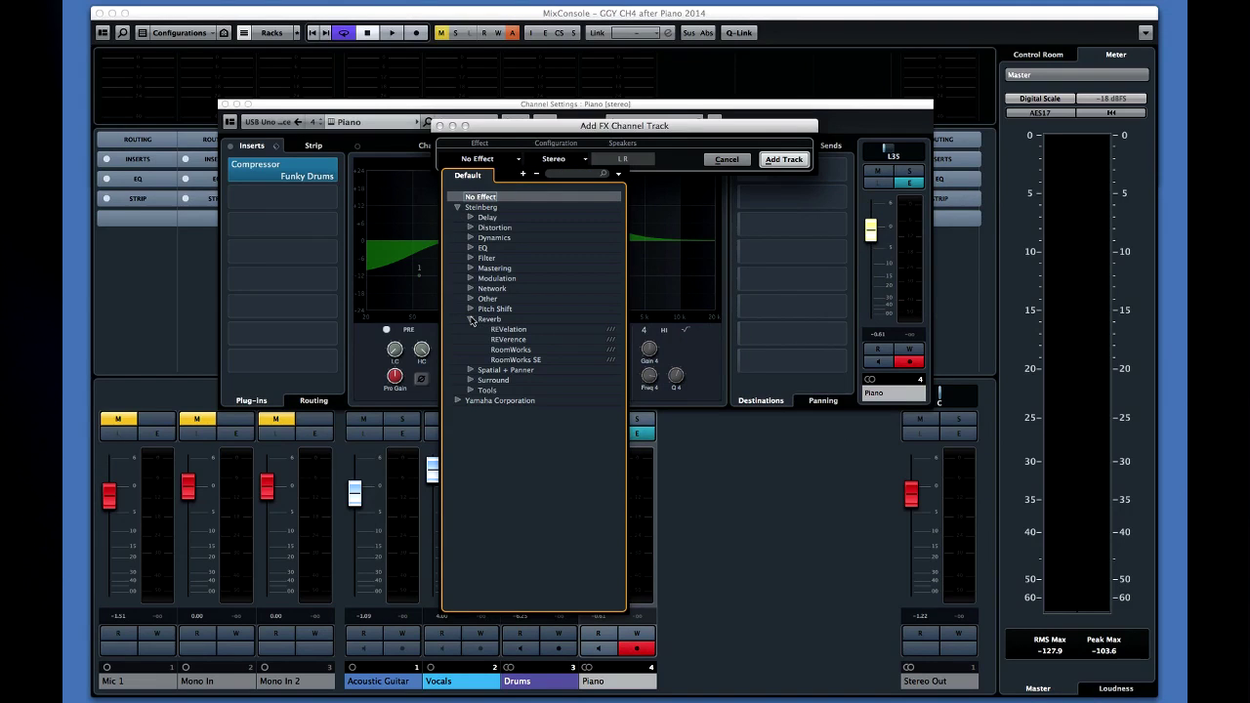
pyautogui.click(505, 349)
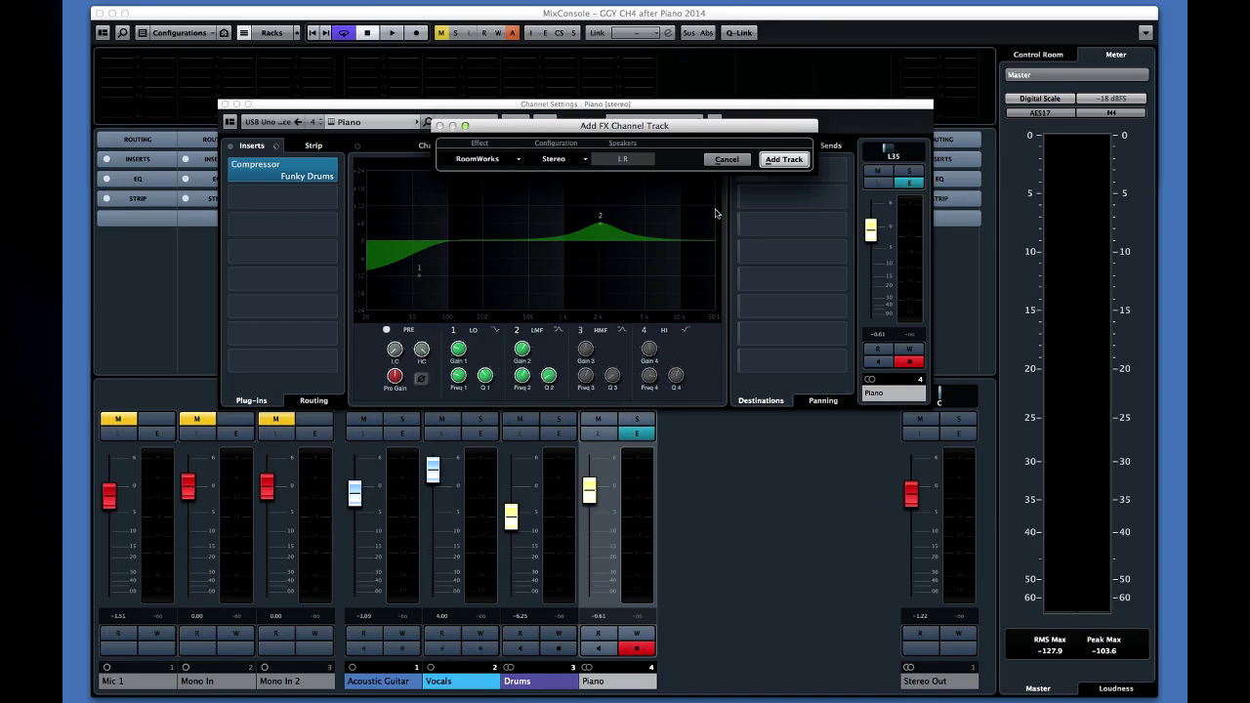
pyautogui.click(774, 164)
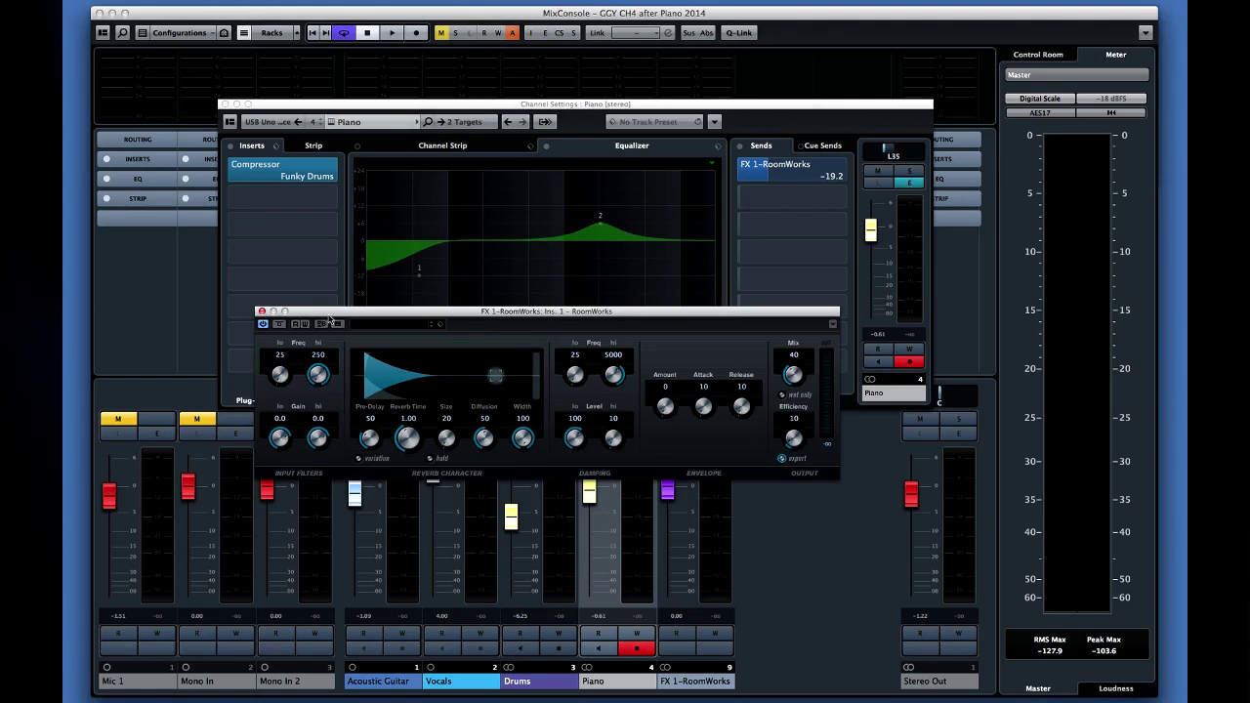
pyautogui.click(378, 324)
pyautogui.moveTo(604, 436); pyautogui.dragTo(605, 484)
pyautogui.doubleClick(395, 530)
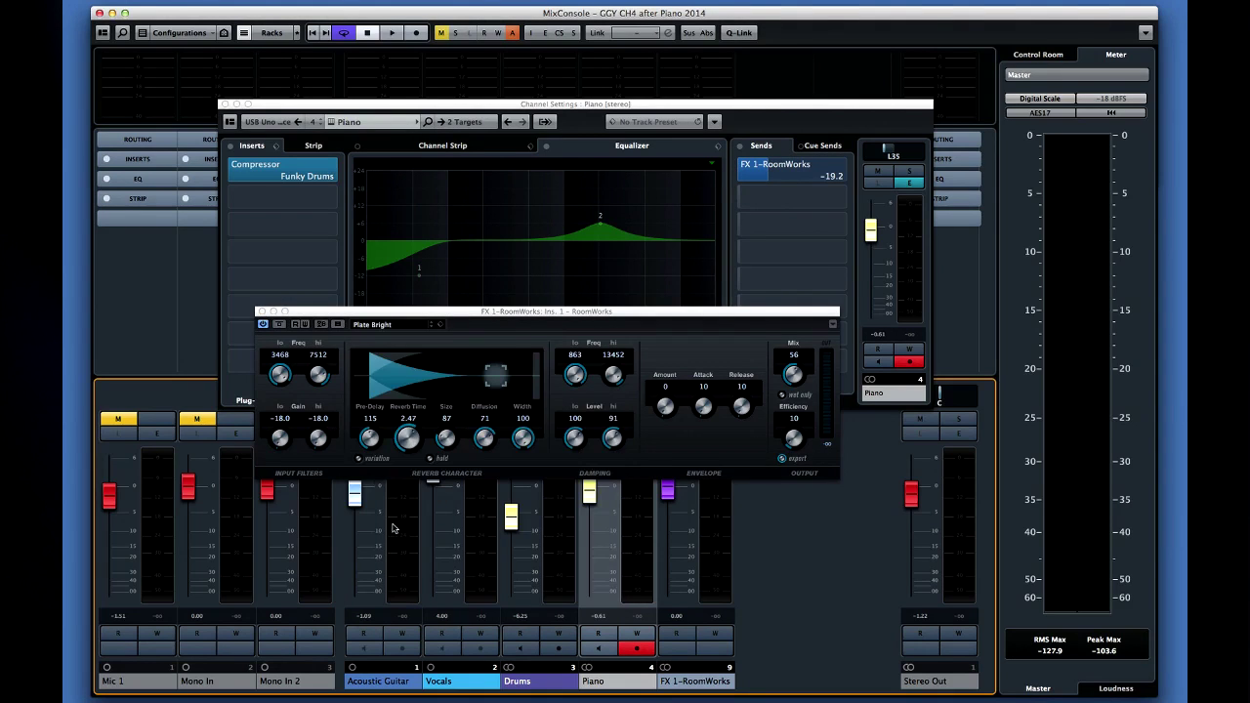
pyautogui.click(262, 311)
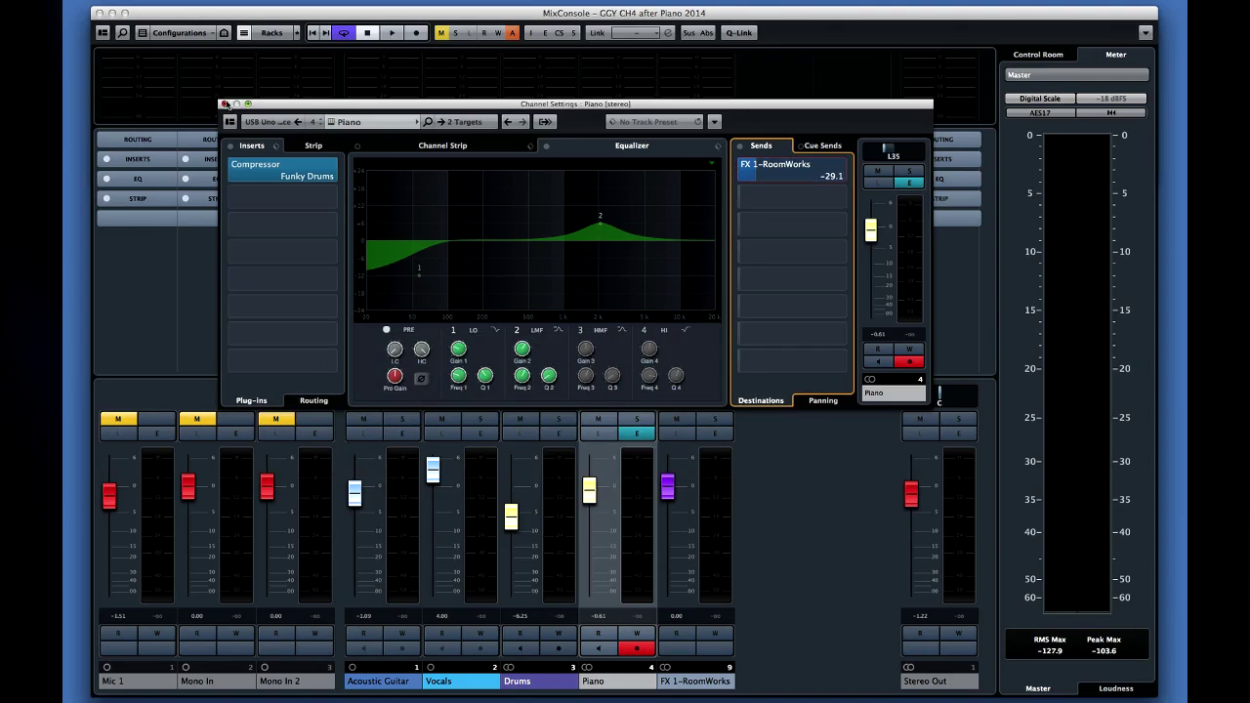
pyautogui.click(224, 104)
# Send Acoustic Guitar (-42.7) and Vocals (-20.7) to FX 1-RoomWorks in the Sends rack.
pyautogui.click(384, 218)
pyautogui.click(377, 234)
pyautogui.click(406, 326)
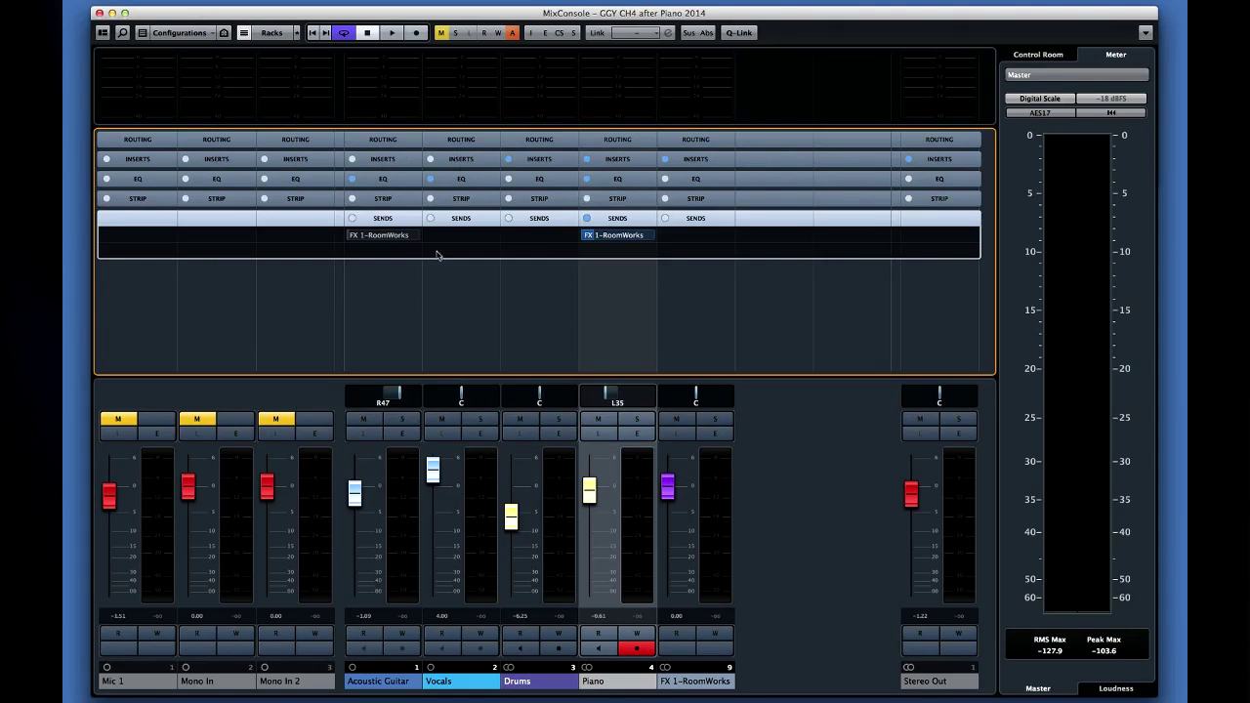
pyautogui.moveTo(349, 236); pyautogui.dragTo(371, 237)
pyautogui.click(464, 235)
pyautogui.click(471, 282)
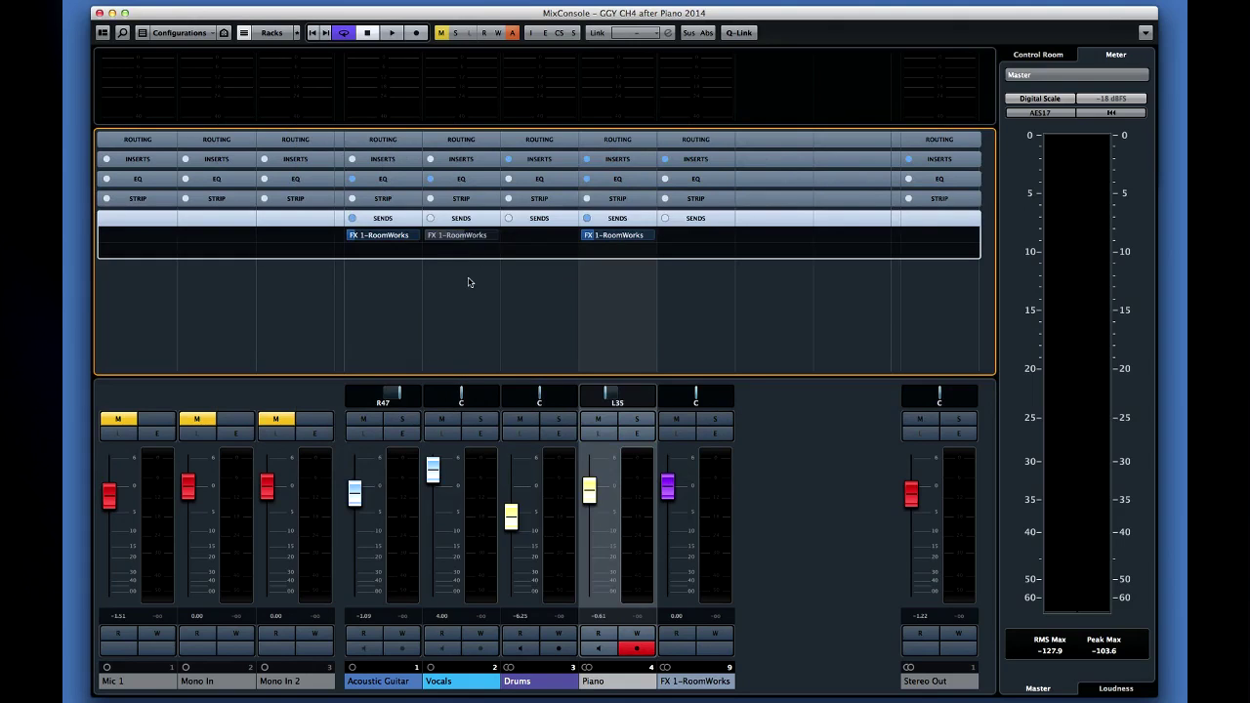
pyautogui.moveTo(440, 238); pyautogui.dragTo(437, 237)
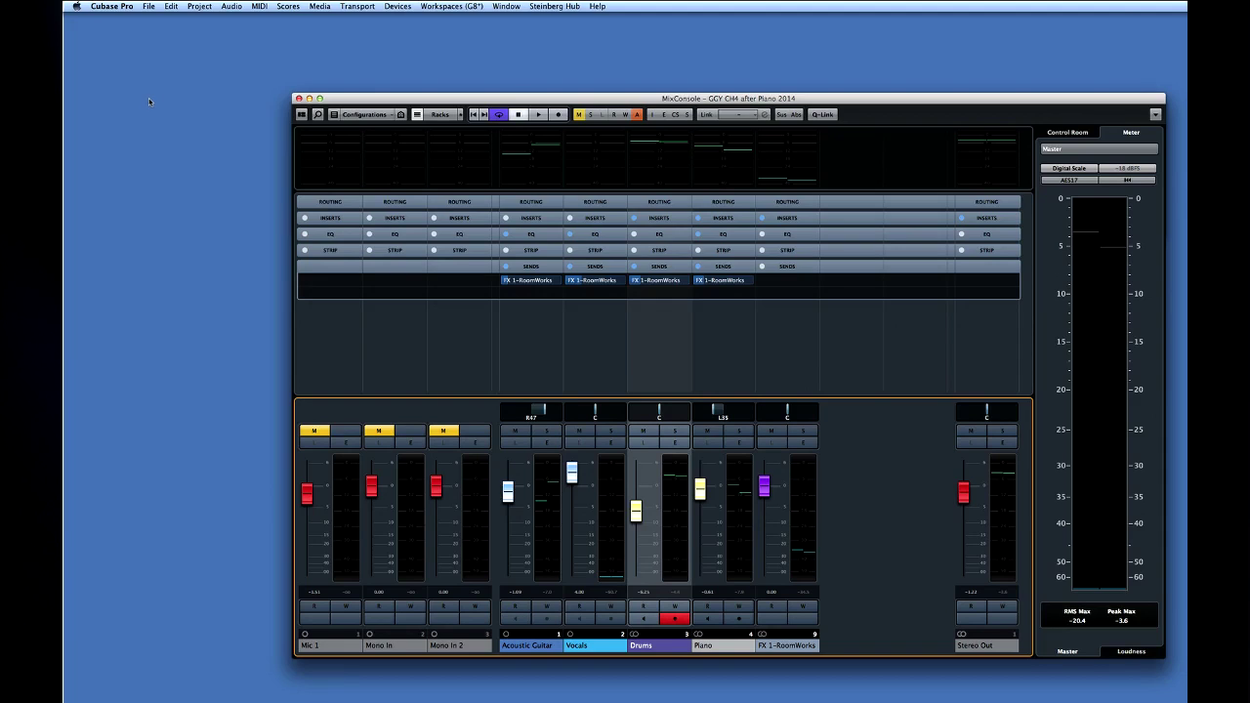
# Open Export Audio Mixdown for Stereo Out and choose the MP3 (MPEG 1 Layer 3) format.
pyautogui.click(149, 7)
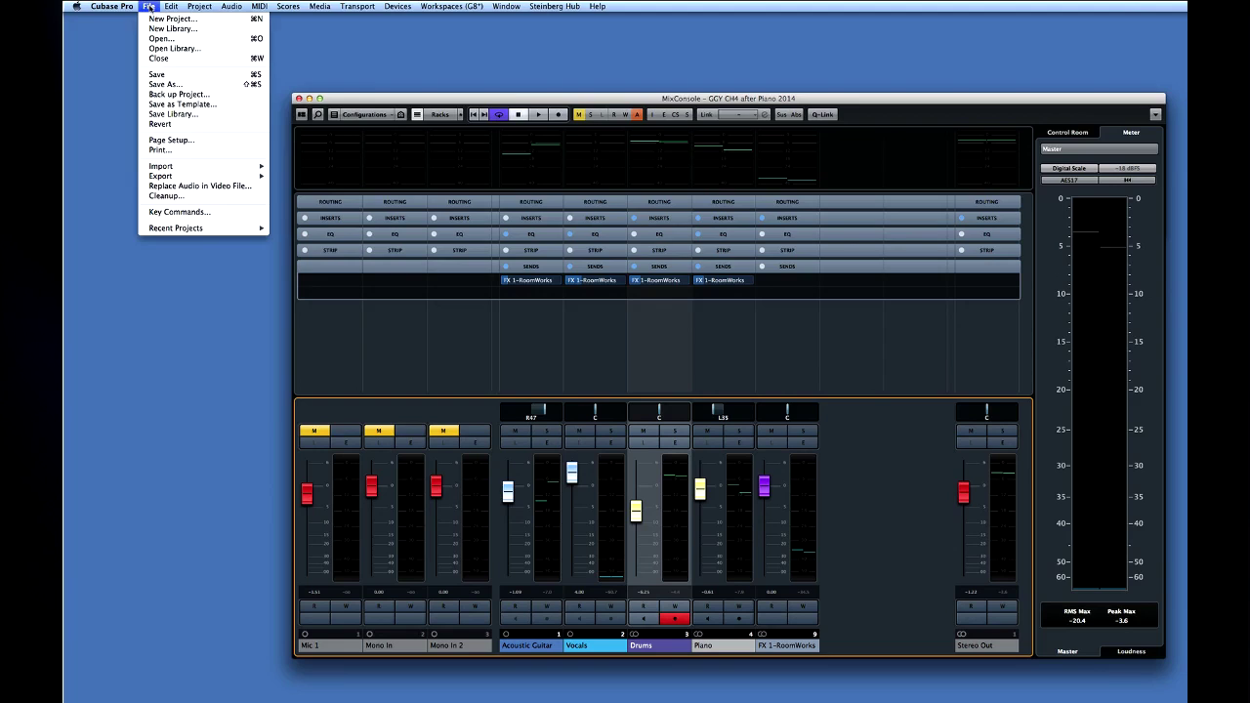
pyautogui.moveTo(160, 176)
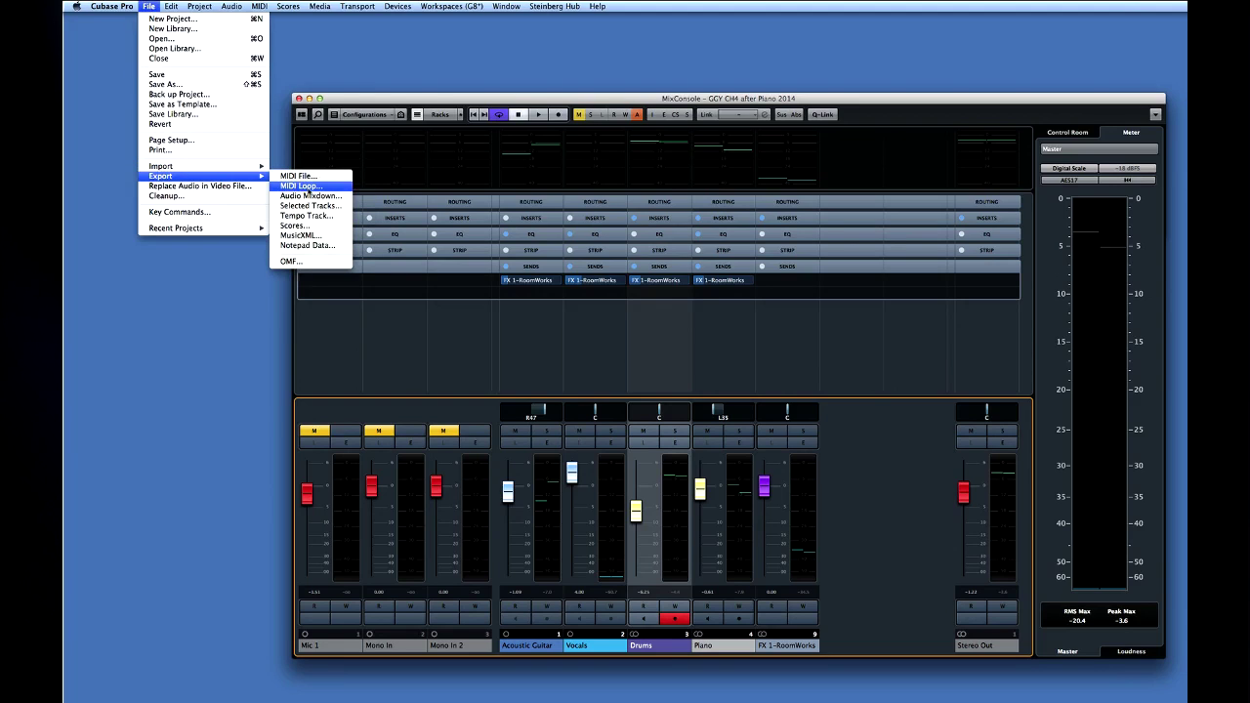
pyautogui.click(342, 197)
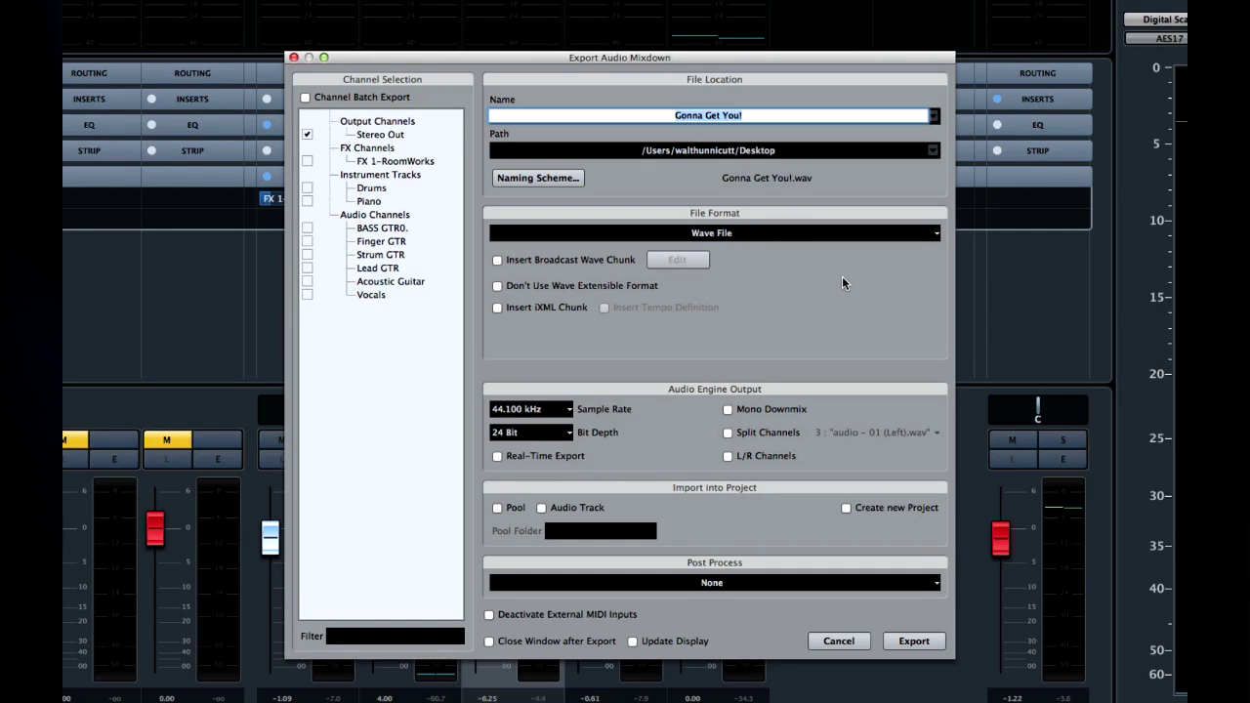
pyautogui.click(846, 239)
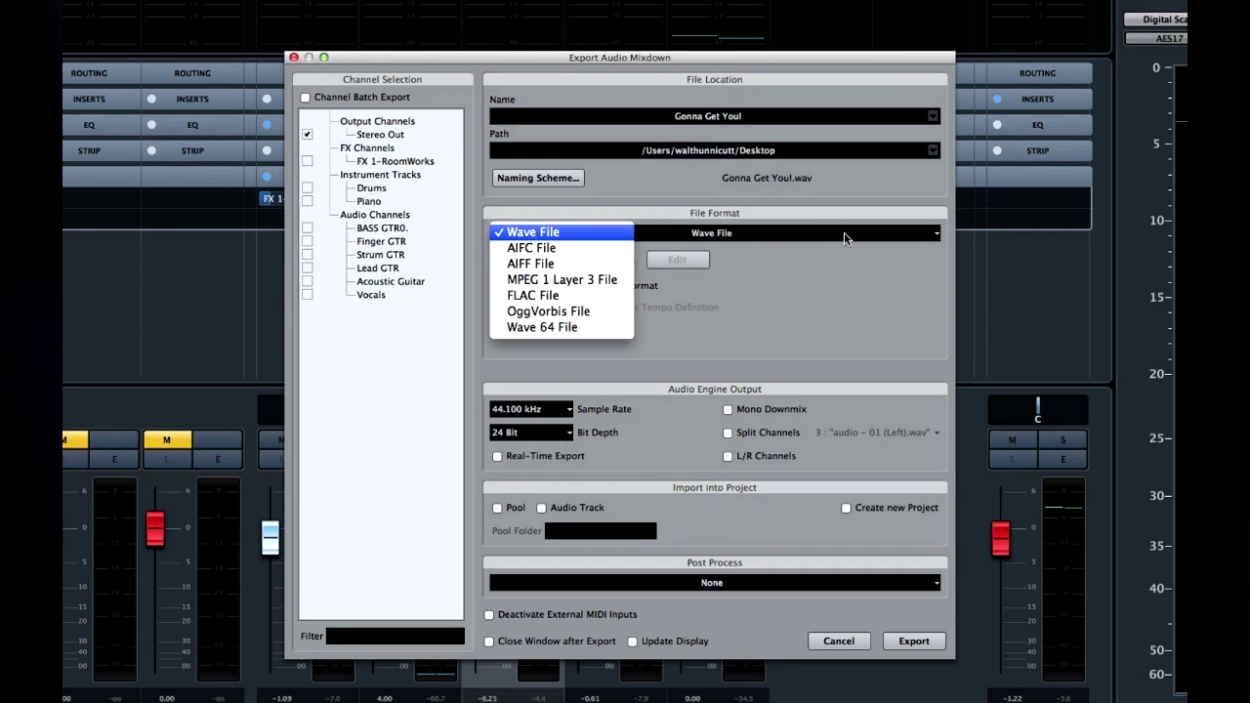
pyautogui.click(626, 284)
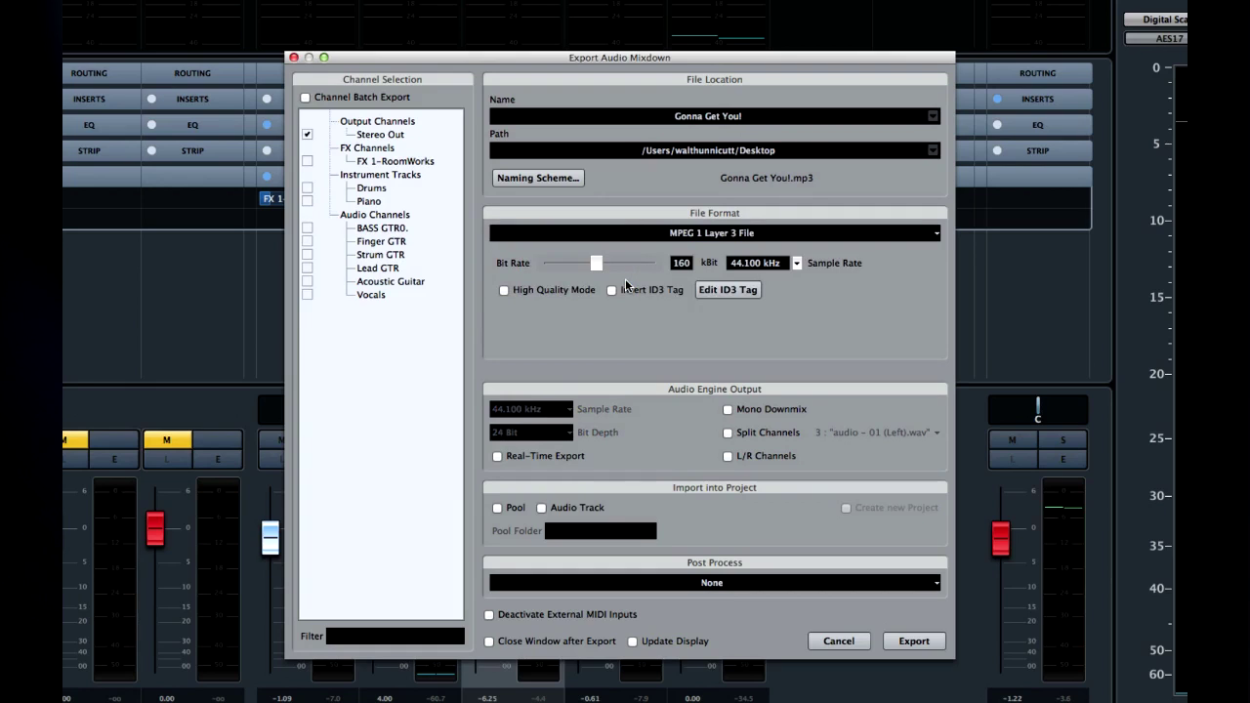
# Enable High Quality Mode and confirm inserted ID3 tags for the MP3, then bring up the save location picker.
pyautogui.click(504, 290)
pyautogui.click(611, 291)
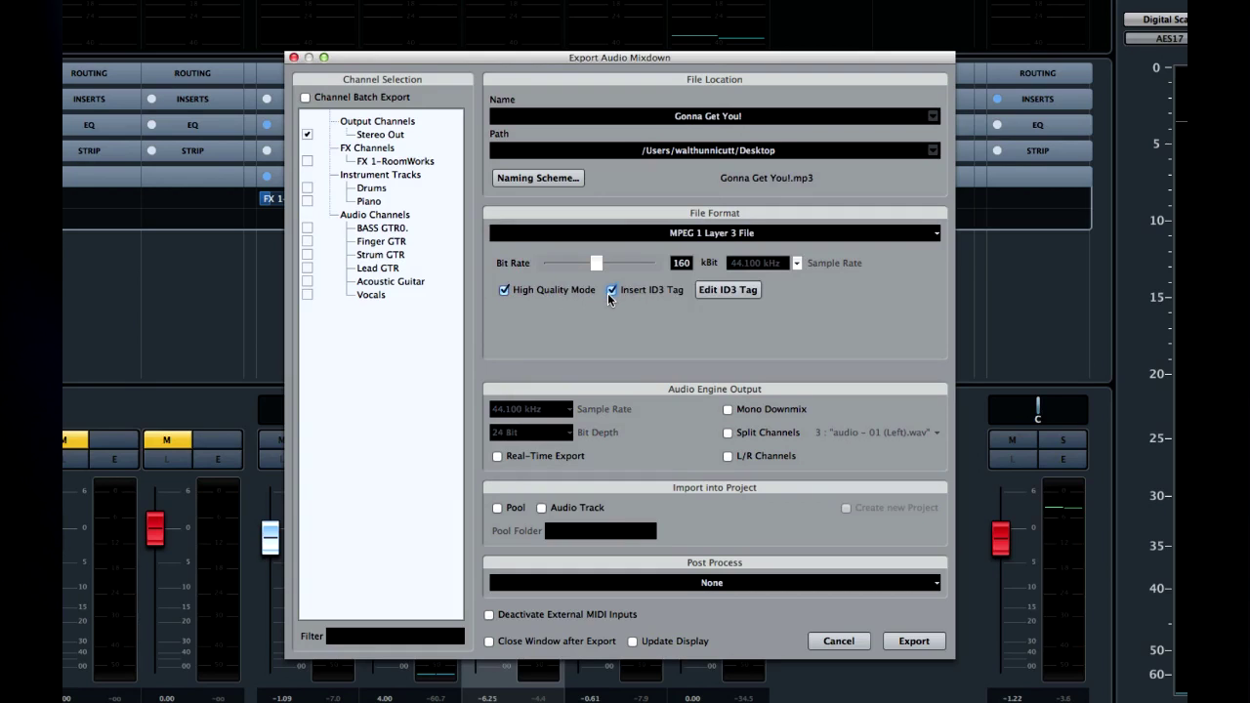
pyautogui.click(727, 293)
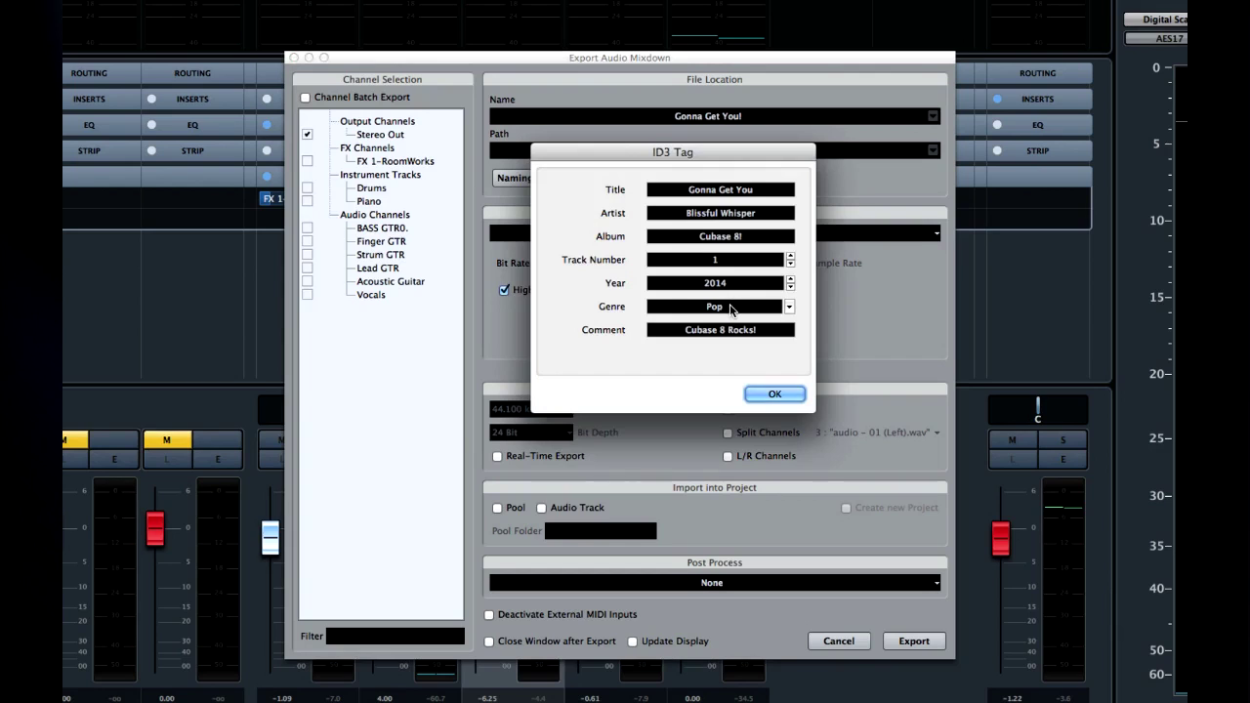
pyautogui.click(774, 393)
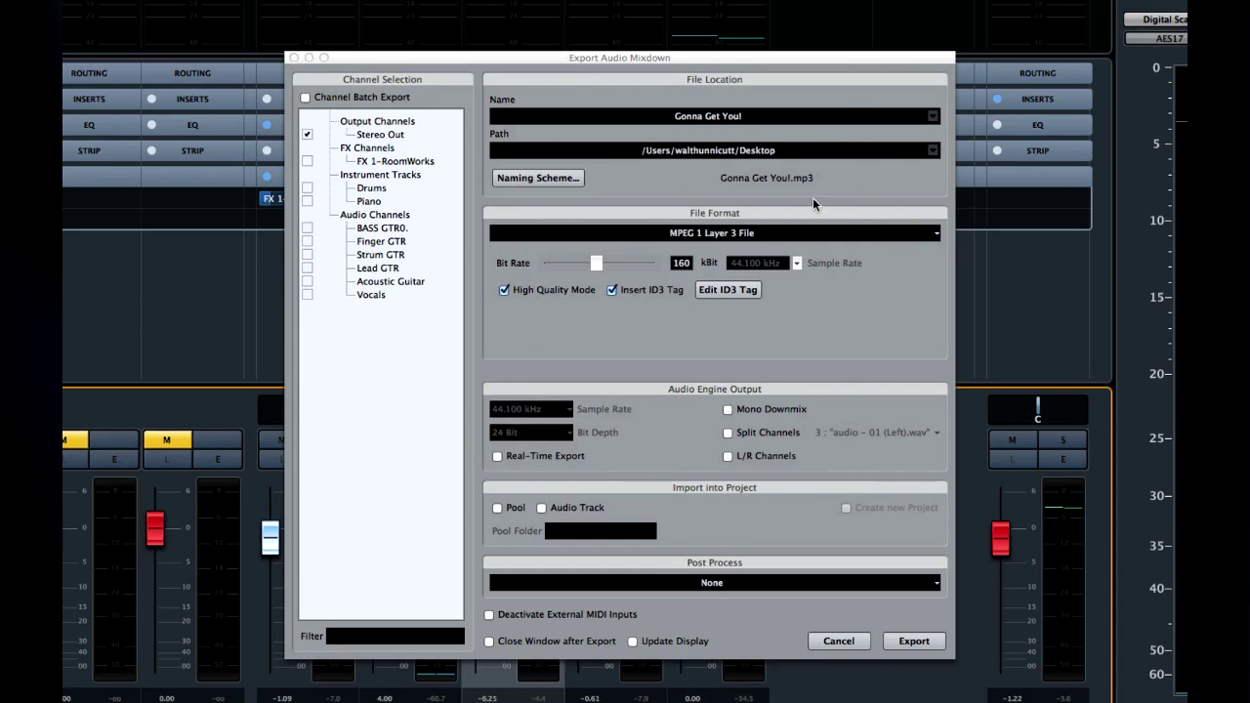
pyautogui.click(752, 150)
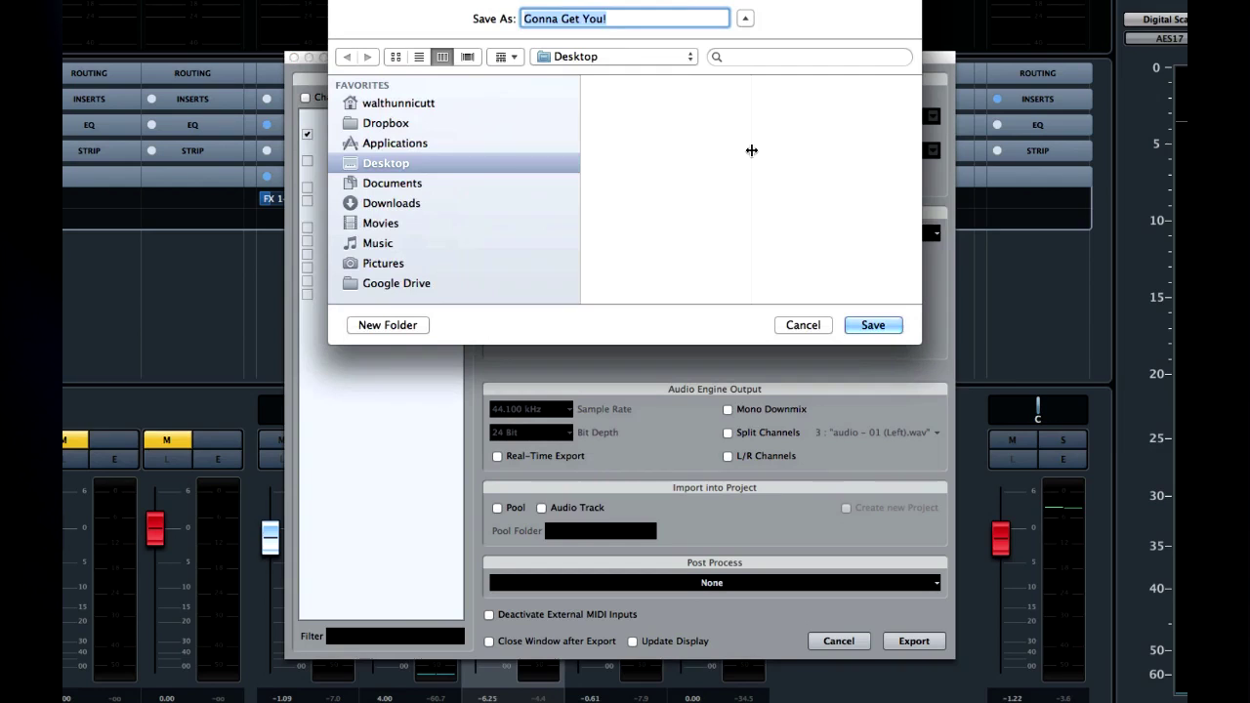
# Save to the Desktop, import the mixdown into Pool and Audio Track, post-process None.
pyautogui.click(858, 325)
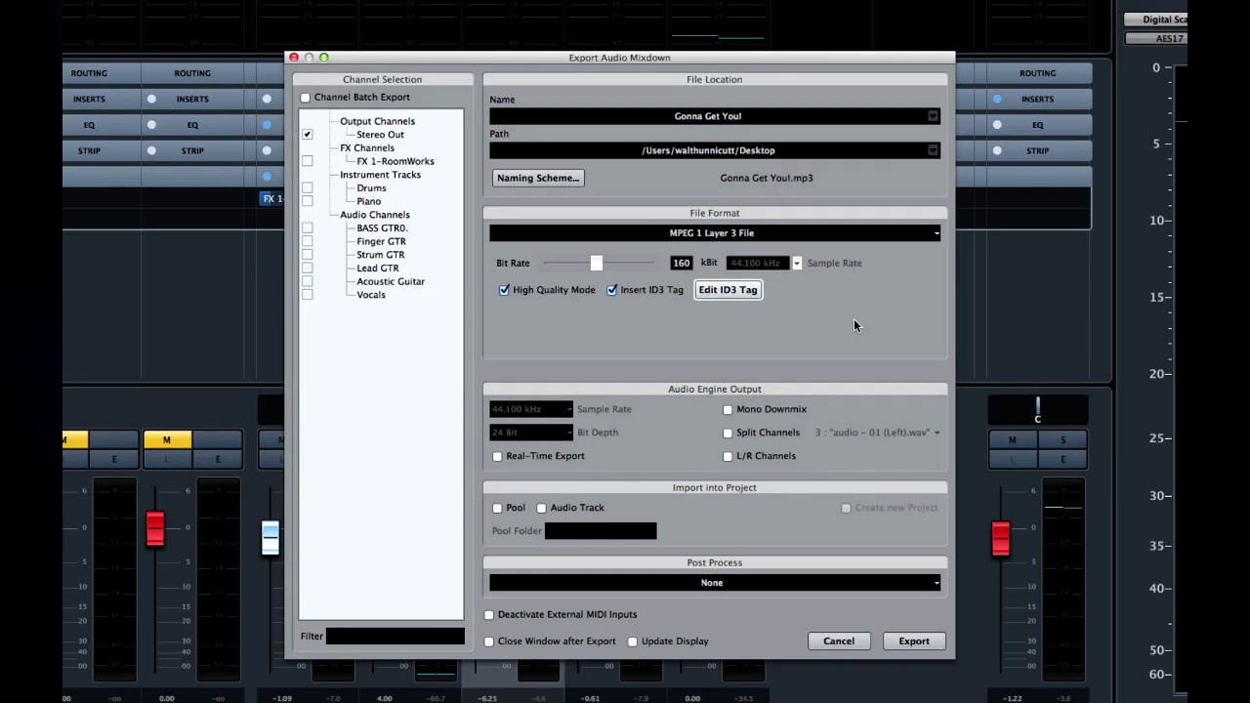
pyautogui.click(498, 508)
pyautogui.click(542, 509)
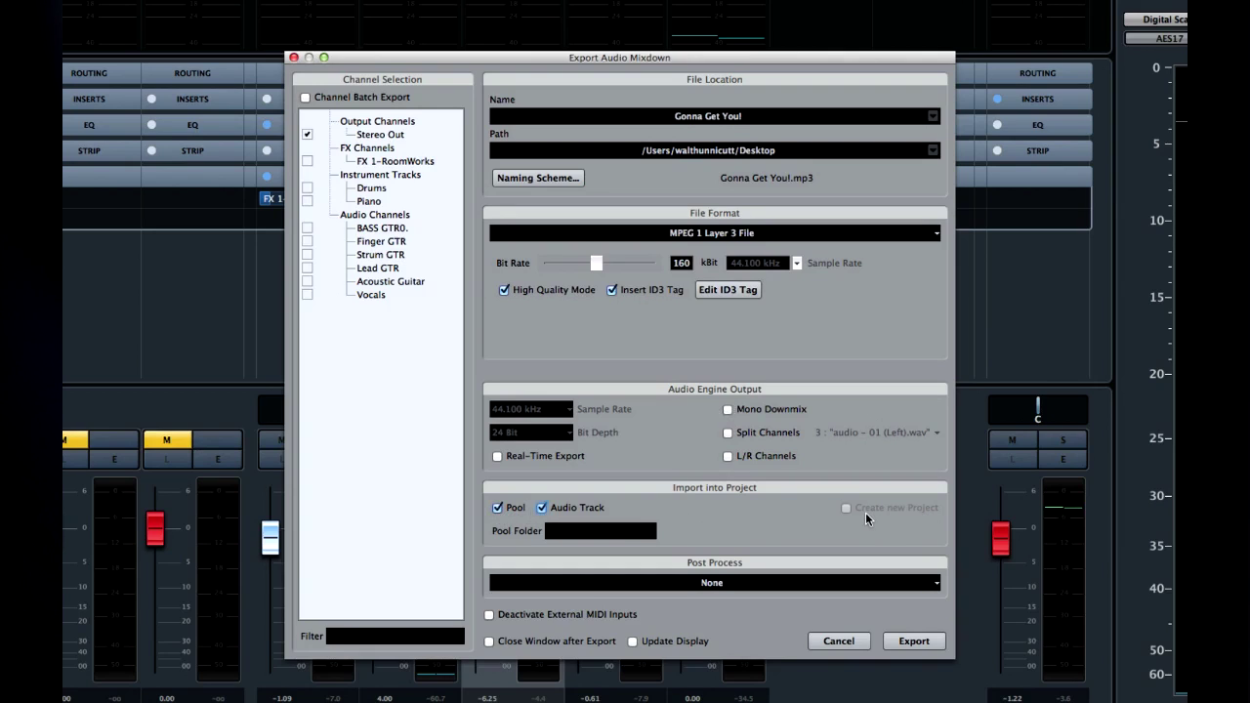
pyautogui.click(879, 583)
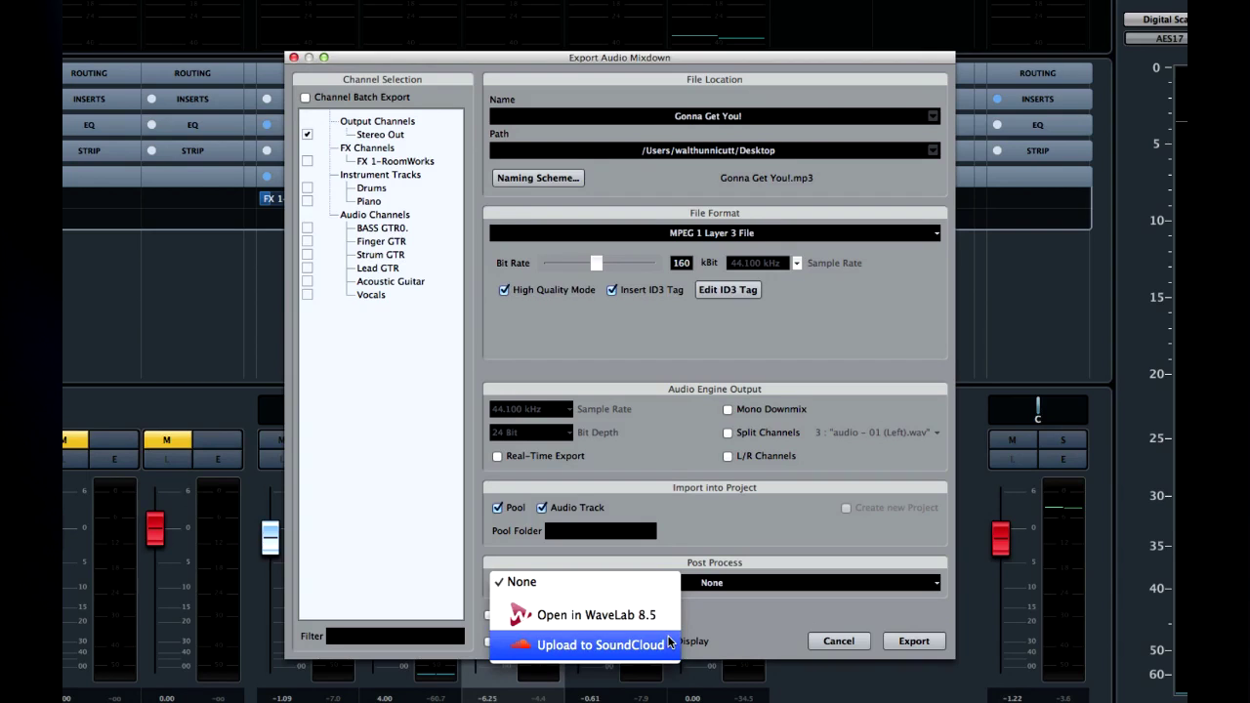
pyautogui.click(721, 621)
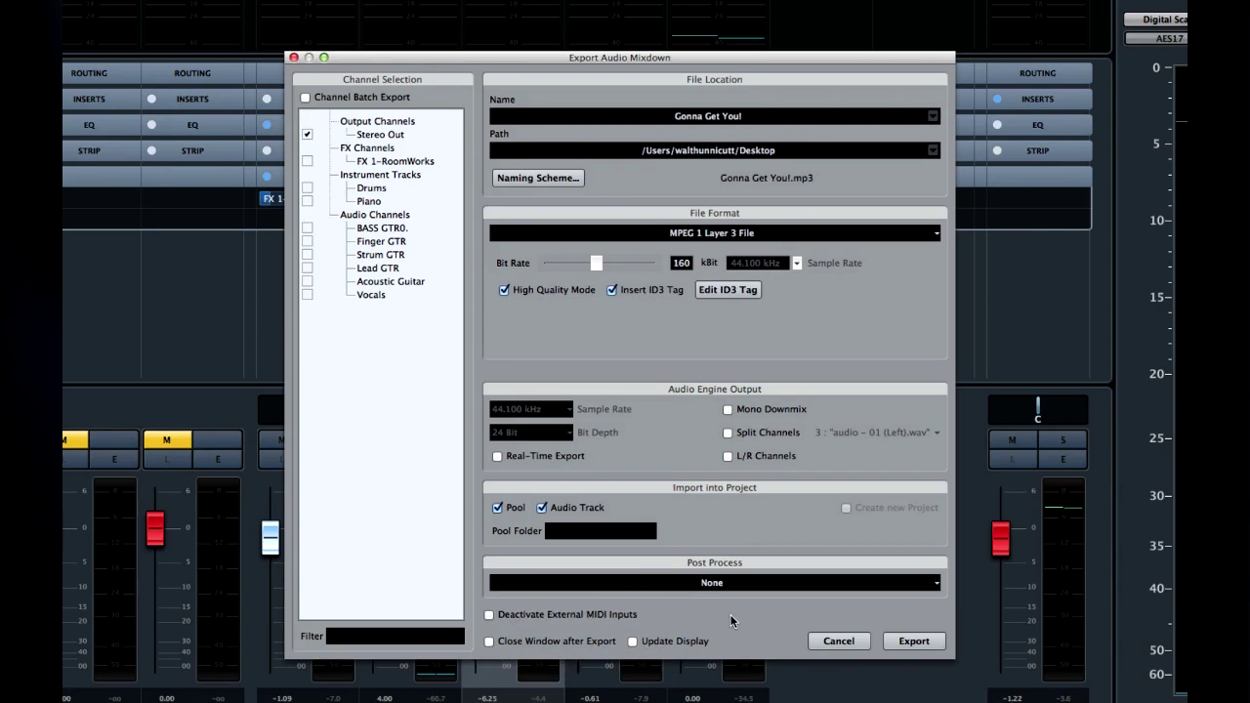
# Export the Gonna Get You!.mp3 mixdown.
pyautogui.click(924, 640)
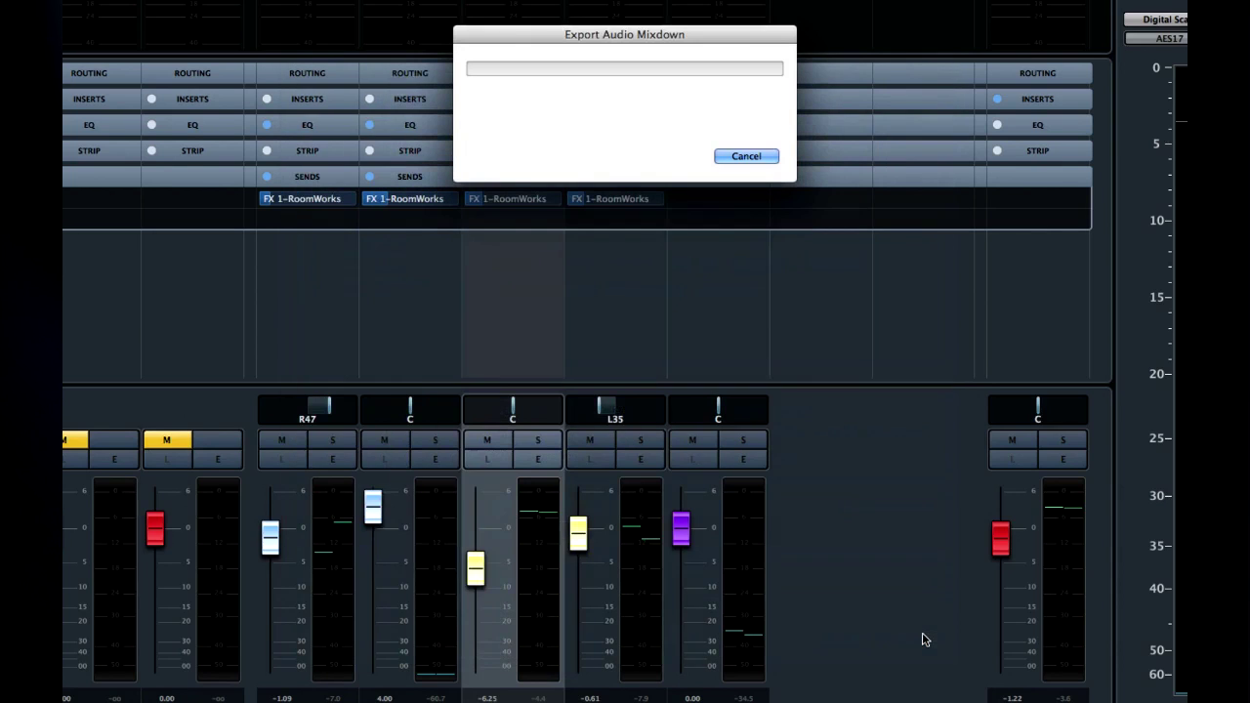